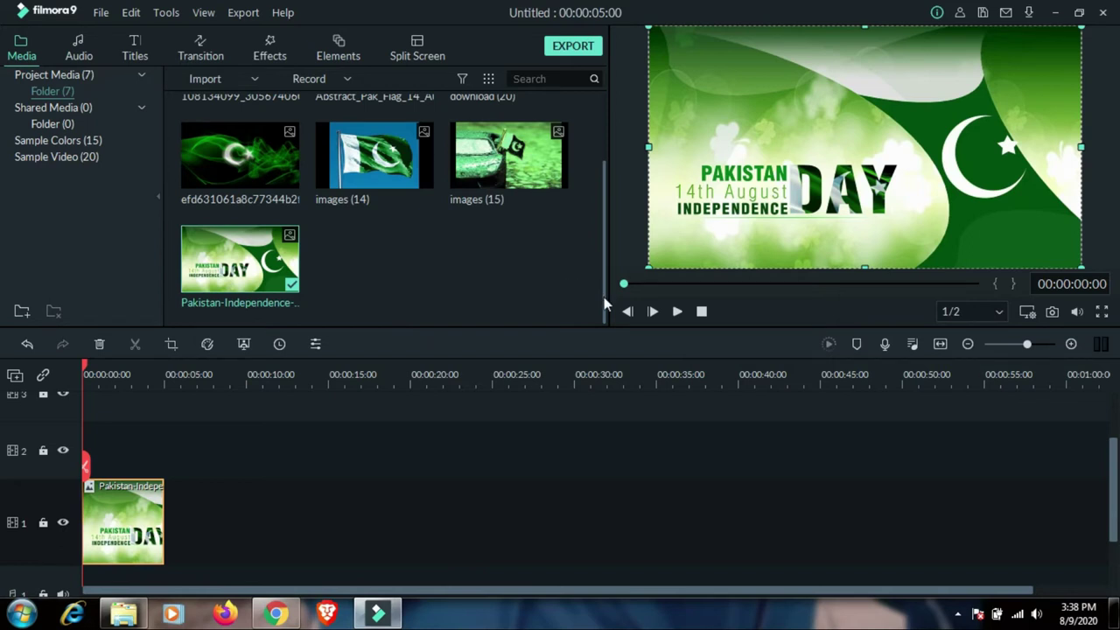
# Step: Drag the Pakistan Independence Day image from the Media library onto track 1 as a 5-second clip
pyautogui.moveTo(605, 297); pyautogui.dragTo(602, 196)
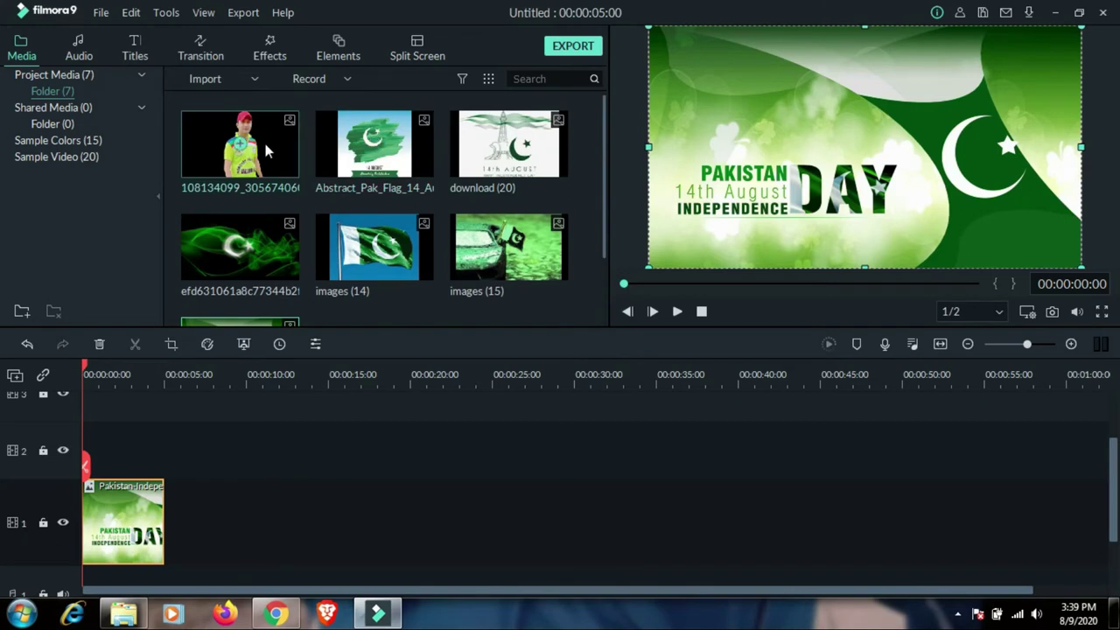
# Step: Put the man's photo on track 2, resize it smaller, and position it right beside DAY
pyautogui.moveTo(265, 150); pyautogui.dragTo(88, 459)
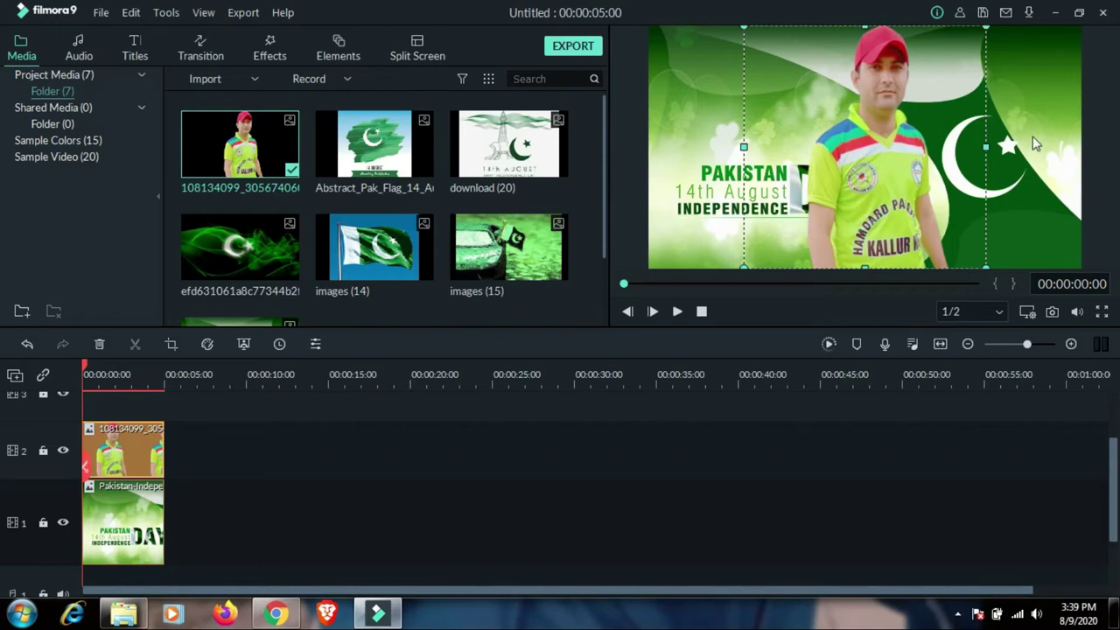
pyautogui.moveTo(987, 147); pyautogui.dragTo(662, 236)
pyautogui.moveTo(743, 148); pyautogui.dragTo(905, 149)
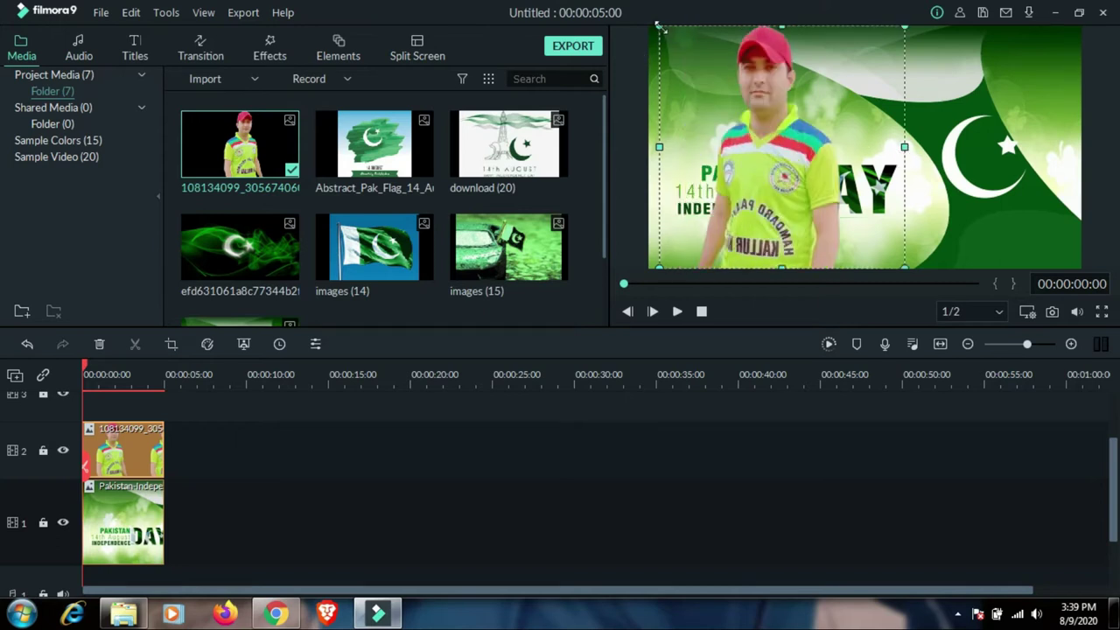
pyautogui.moveTo(659, 26); pyautogui.dragTo(759, 125)
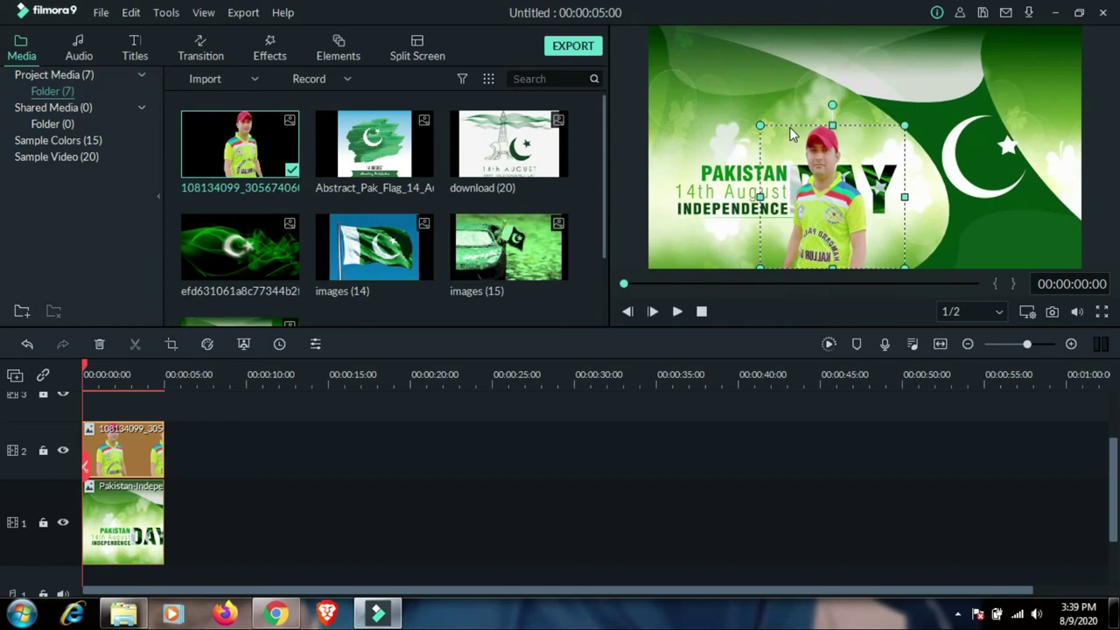
pyautogui.moveTo(876, 194); pyautogui.dragTo(965, 201)
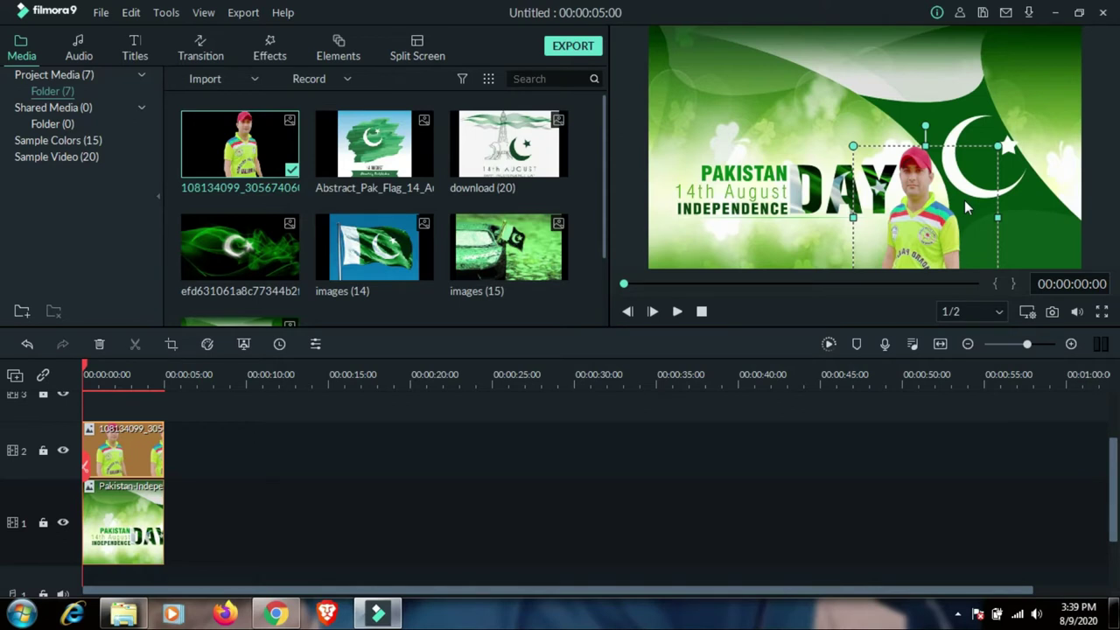
pyautogui.moveTo(965, 201); pyautogui.dragTo(947, 170)
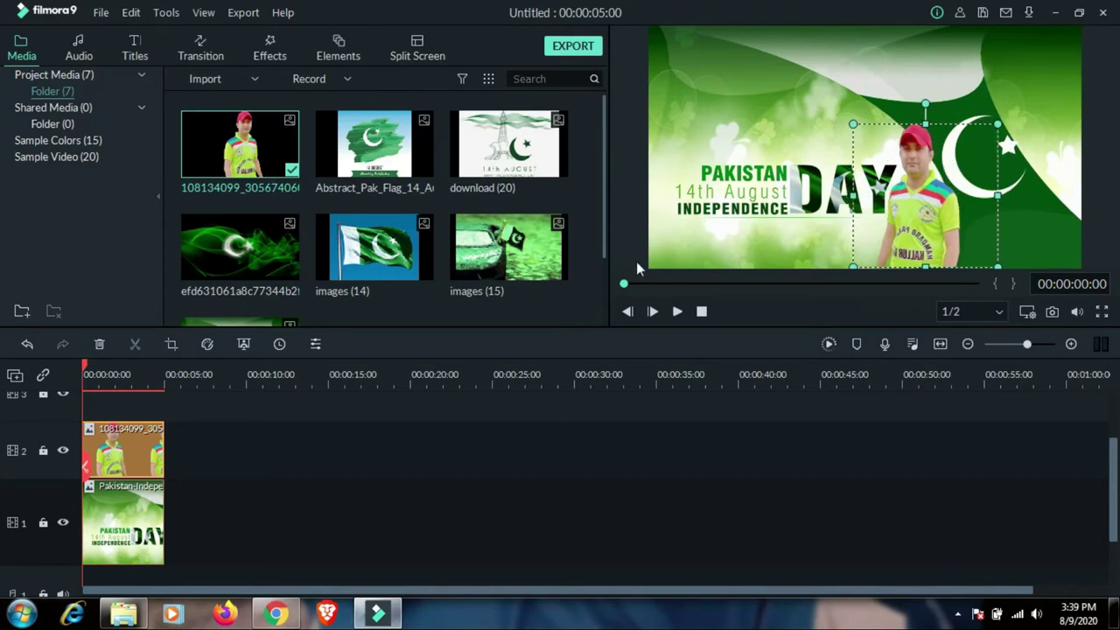
pyautogui.click(665, 350)
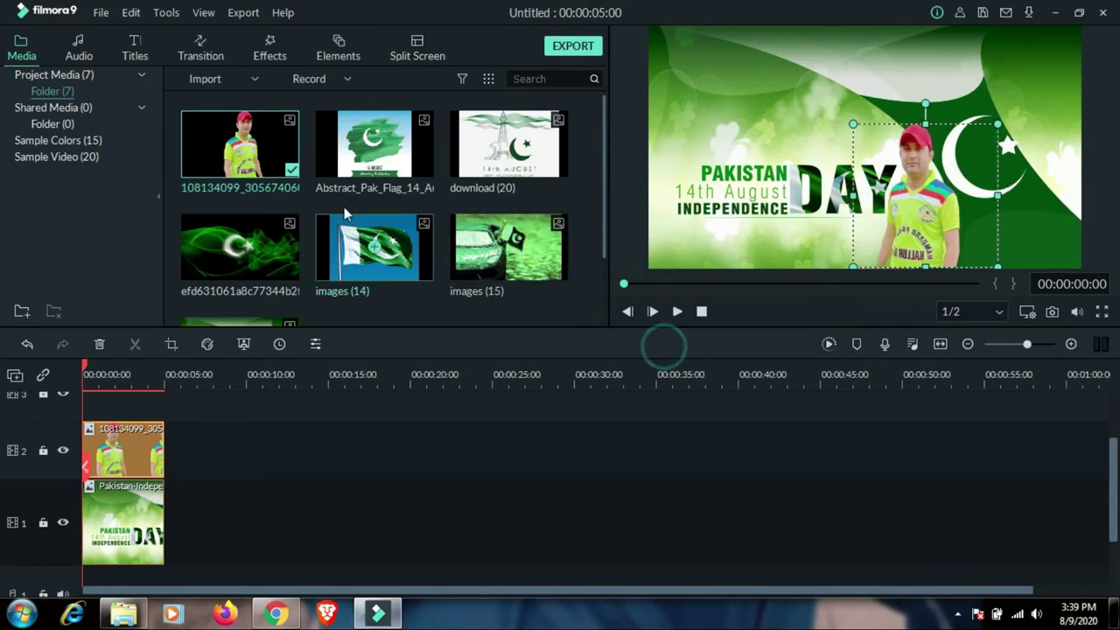
# Step: Add the Title 2 template to the timeline and delete its extra clip from track 1
pyautogui.click(140, 54)
pyautogui.moveTo(509, 151)
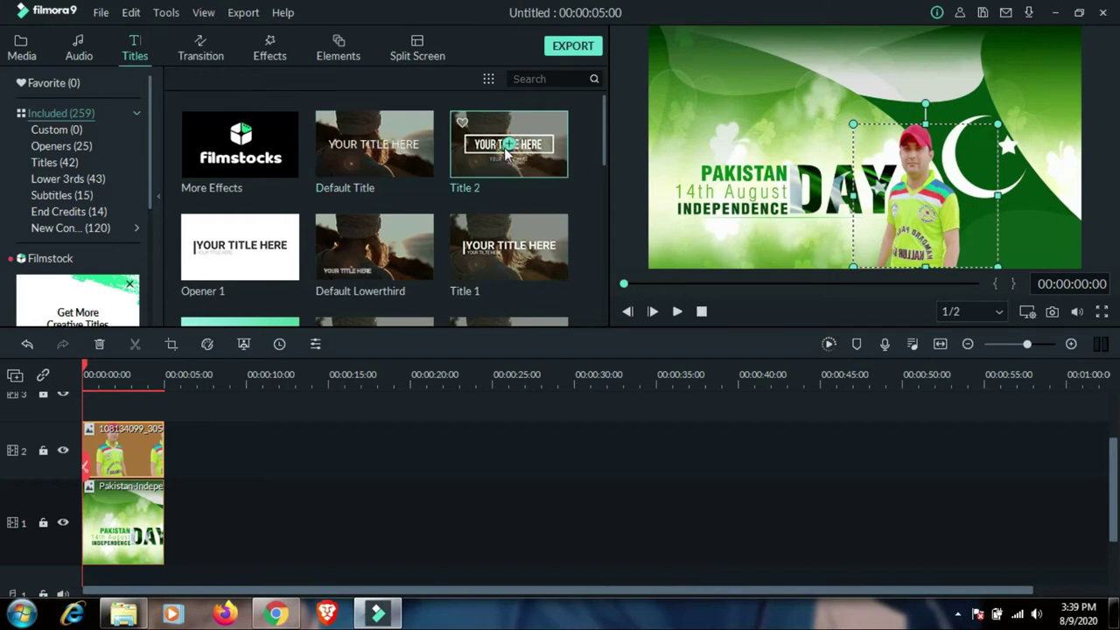
pyautogui.click(508, 146)
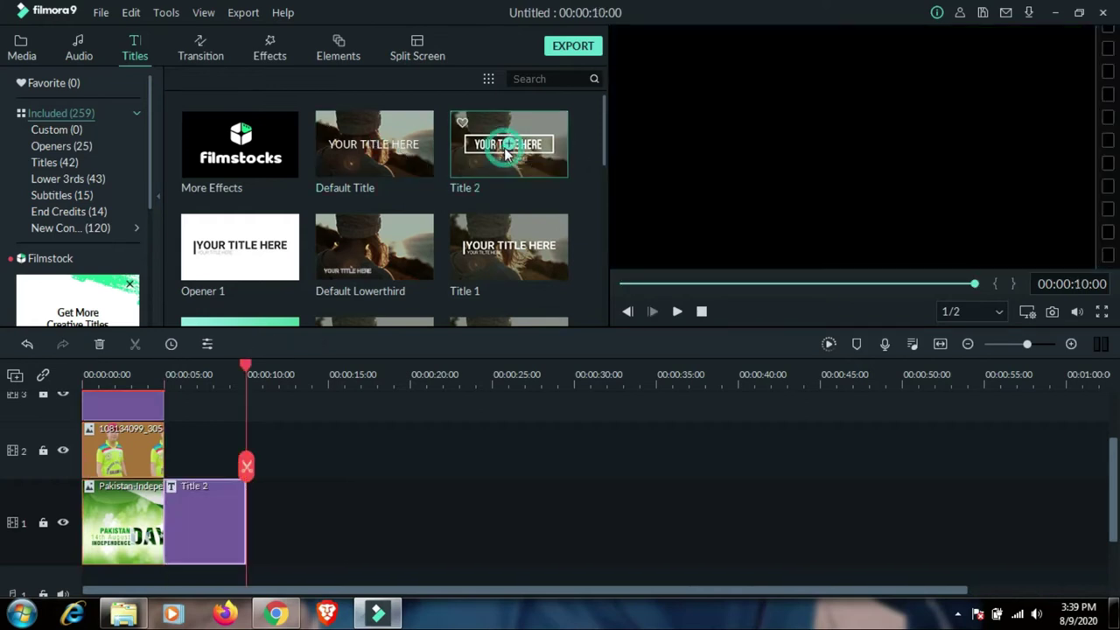
pyautogui.rightClick(192, 533)
pyautogui.click(275, 319)
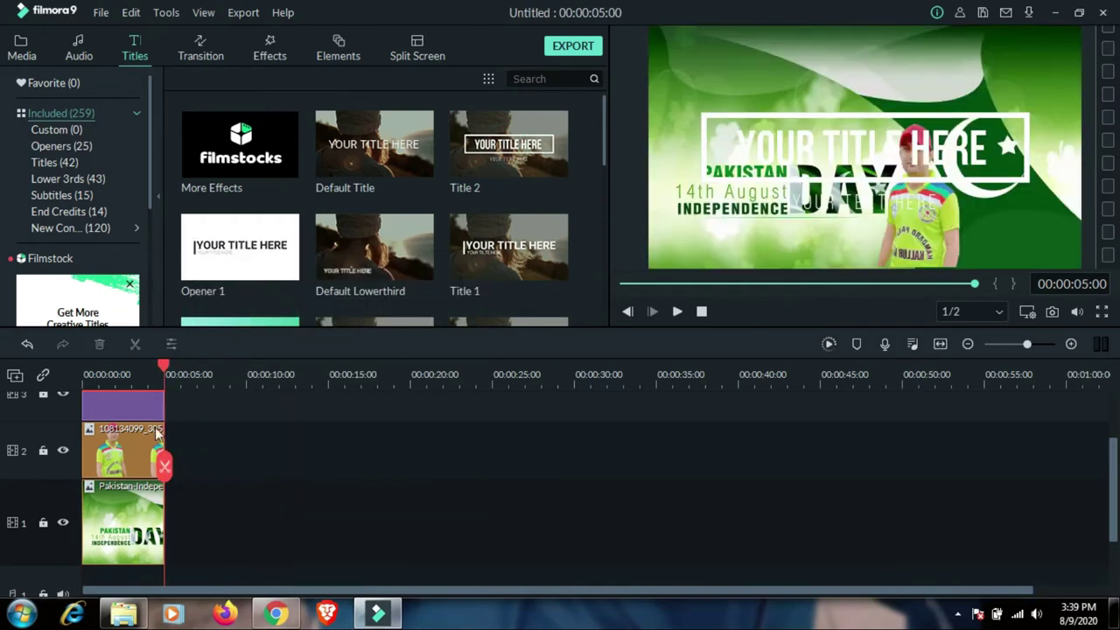
# Step: Move the title, its white border and the subtext to the top of the frame, enlarging the title
pyautogui.click(138, 415)
pyautogui.click(895, 165)
pyautogui.moveTo(879, 149); pyautogui.dragTo(838, 83)
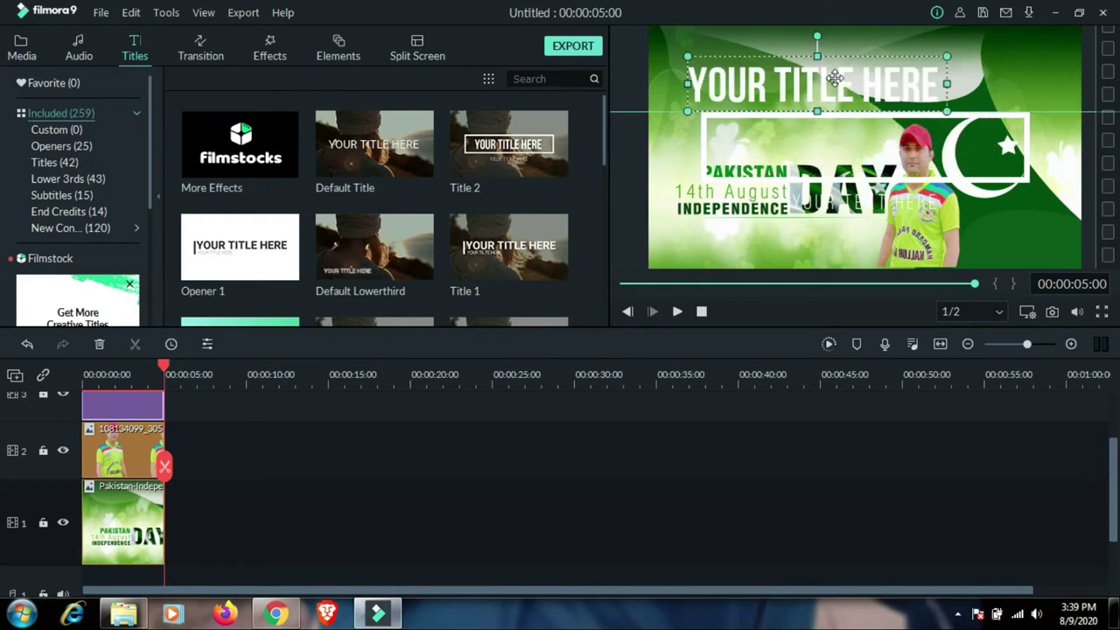
pyautogui.moveTo(884, 144); pyautogui.dragTo(830, 77)
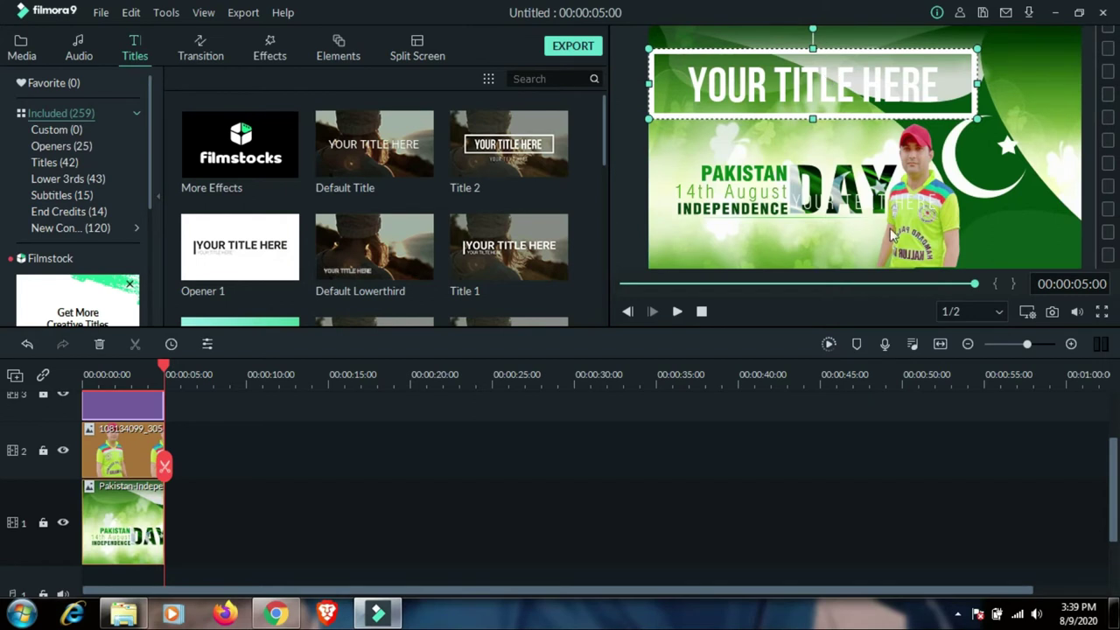
pyautogui.moveTo(874, 207); pyautogui.dragTo(801, 142)
pyautogui.click(706, 80)
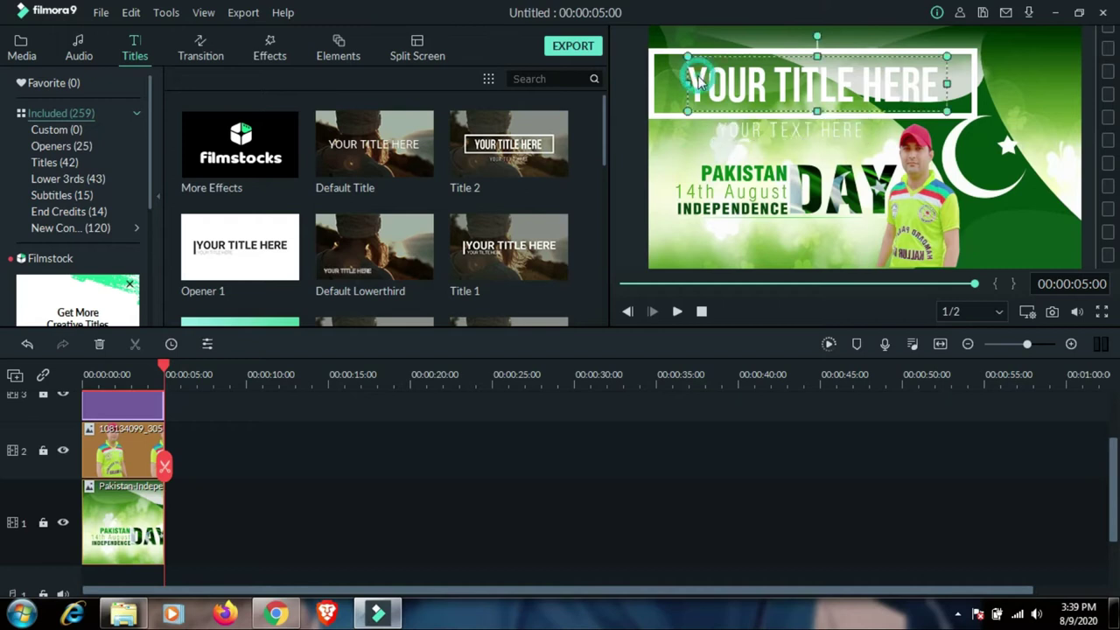
pyautogui.moveTo(688, 83); pyautogui.dragTo(675, 83)
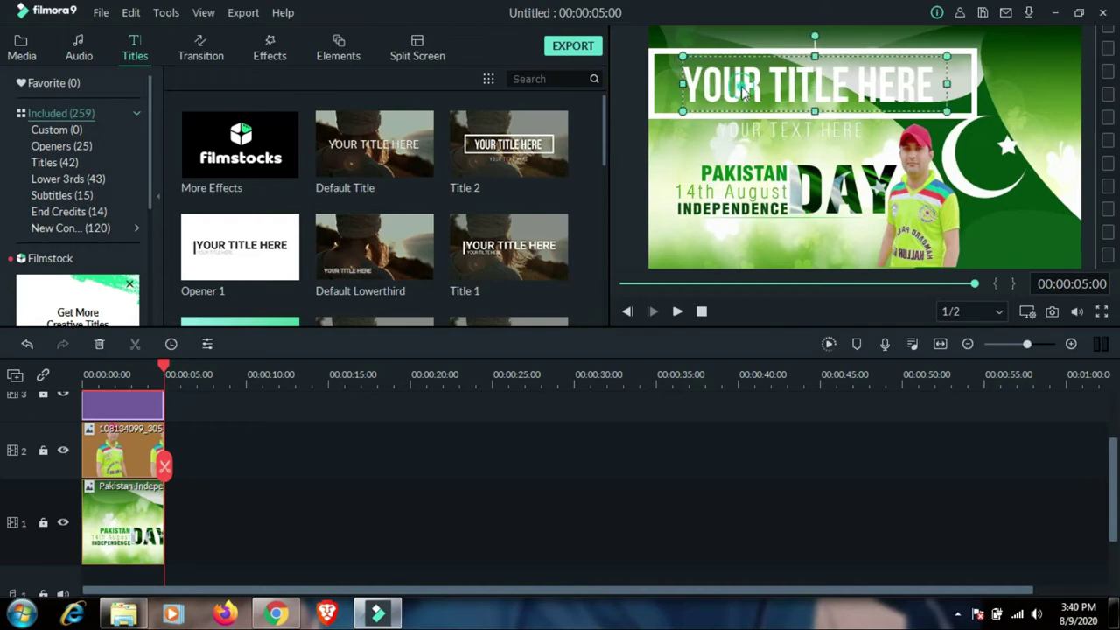
# Step: Replace the placeholder main title text with 'Pakistan Zindabad'
pyautogui.doubleClick(741, 86)
pyautogui.click(408, 151)
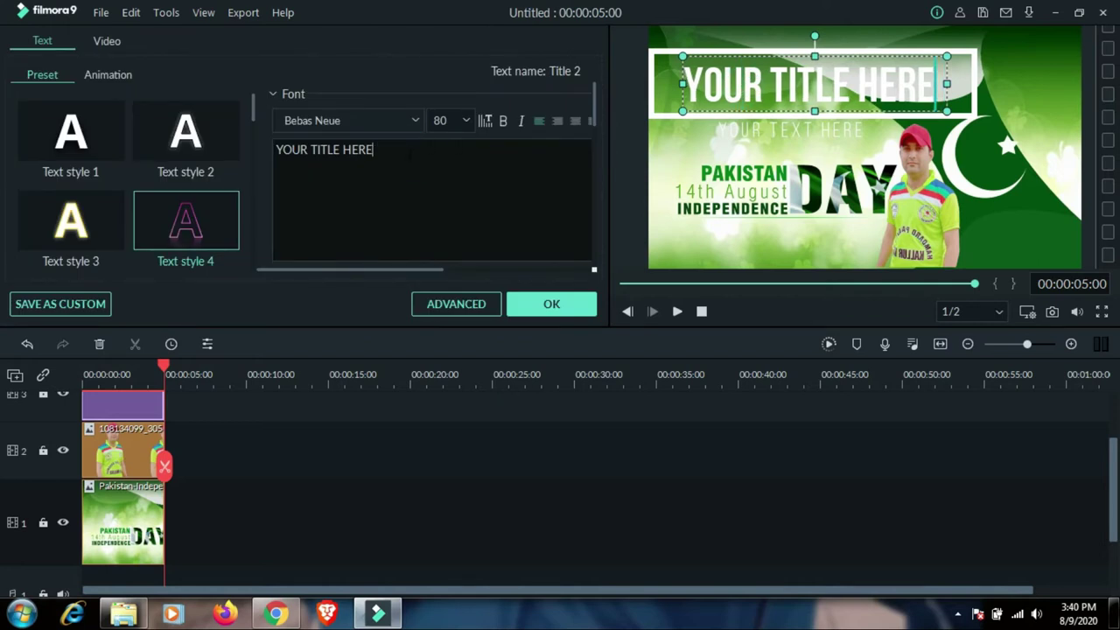
pyautogui.press('BackSpace')
pyautogui.press('BackSpace')
pyautogui.press('BackSpace')
pyautogui.press('BackSpace')
pyautogui.press('BackSpace')
pyautogui.press('BackSpace')
pyautogui.press('BackSpace')
pyautogui.press('BackSpace')
pyautogui.press('BackSpace')
pyautogui.press('BackSpace')
pyautogui.press('BackSpace')
pyautogui.press('BackSpace')
pyautogui.press('BackSpace')
pyautogui.press('BackSpace')
pyautogui.press('BackSpace')
pyautogui.write('Pakistan Zindaba')
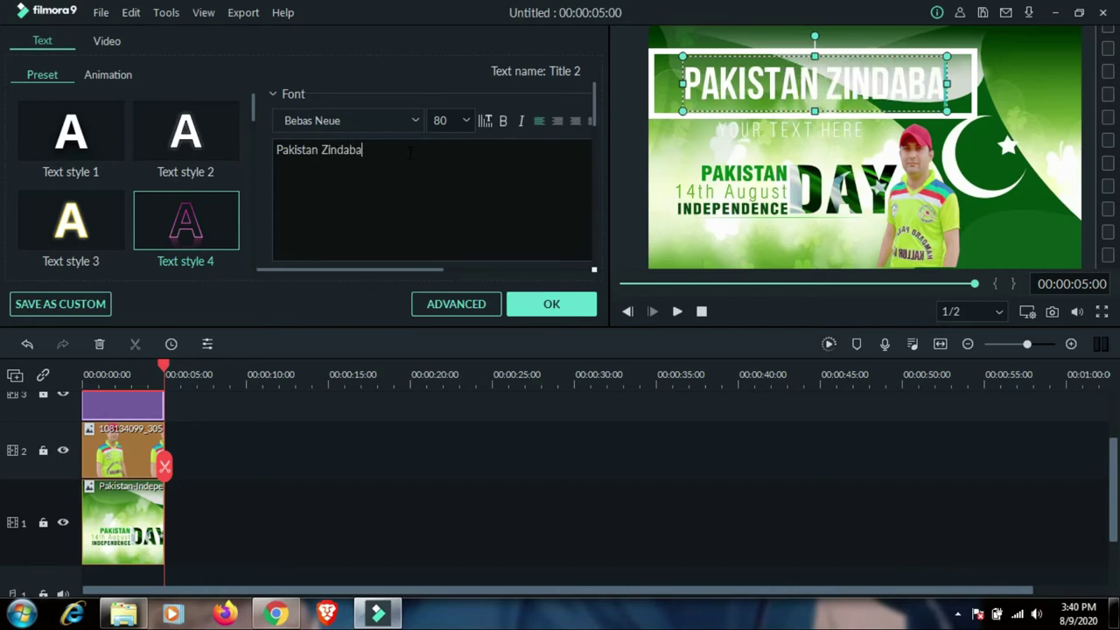
pyautogui.write('d')
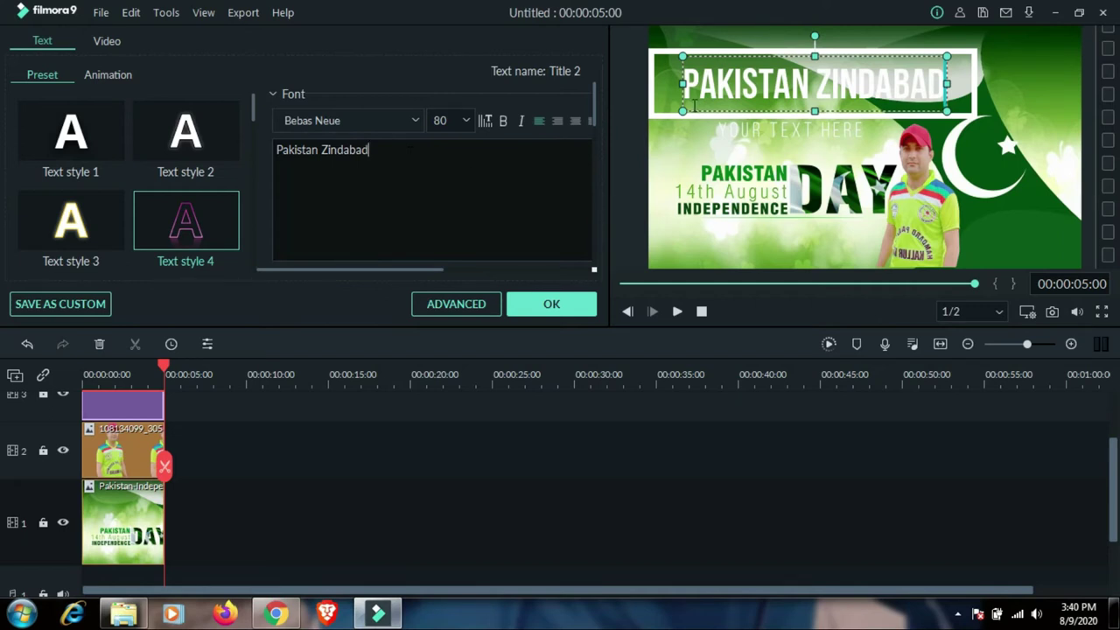
# Step: Widen the title's text box and centre it inside the white border
pyautogui.moveTo(683, 83); pyautogui.dragTo(662, 84)
pyautogui.moveTo(763, 92); pyautogui.dragTo(772, 94)
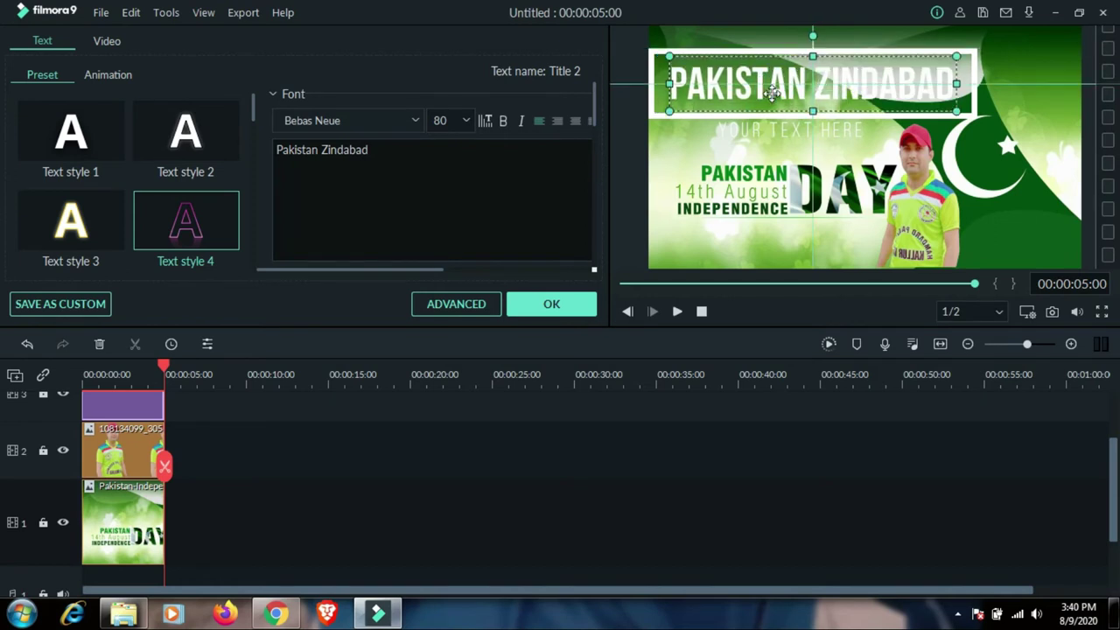
pyautogui.click(812, 138)
# Step: Replace the placeholder subtext with the person's name
pyautogui.click(403, 150)
pyautogui.press('BackSpace')
pyautogui.press('BackSpace')
pyautogui.press('BackSpace')
pyautogui.press('BackSpace')
pyautogui.press('BackSpace')
pyautogui.press('BackSpace')
pyautogui.press('BackSpace')
pyautogui.press('BackSpace')
pyautogui.press('BackSpace')
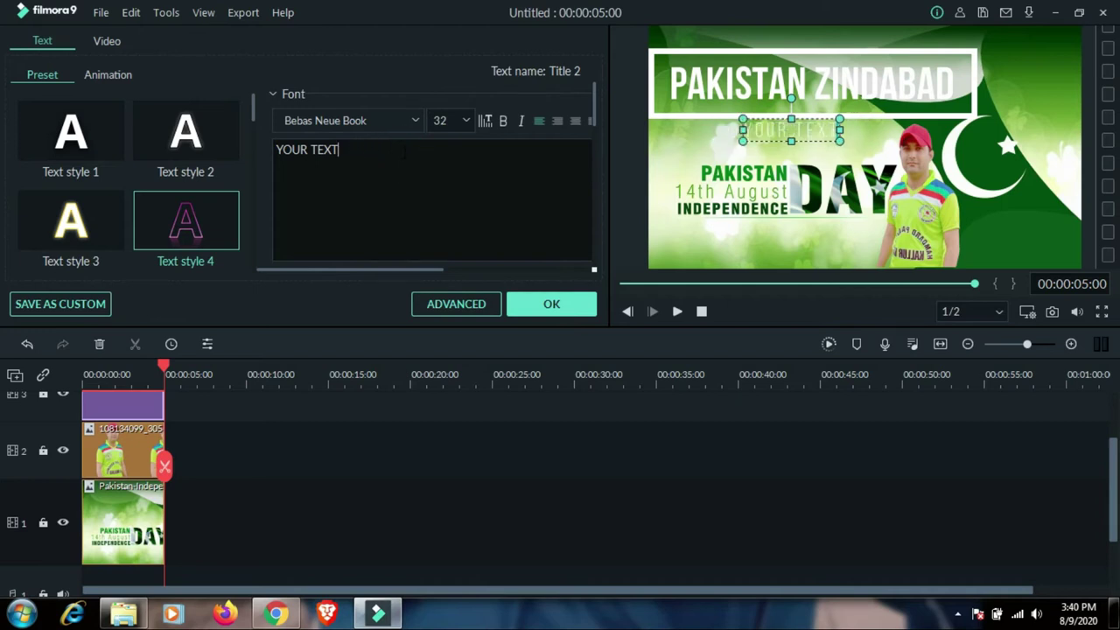
pyautogui.press('BackSpace')
pyautogui.press('BackSpace')
pyautogui.press('BackSpace')
pyautogui.press('BackSpace')
pyautogui.press('BackSpace')
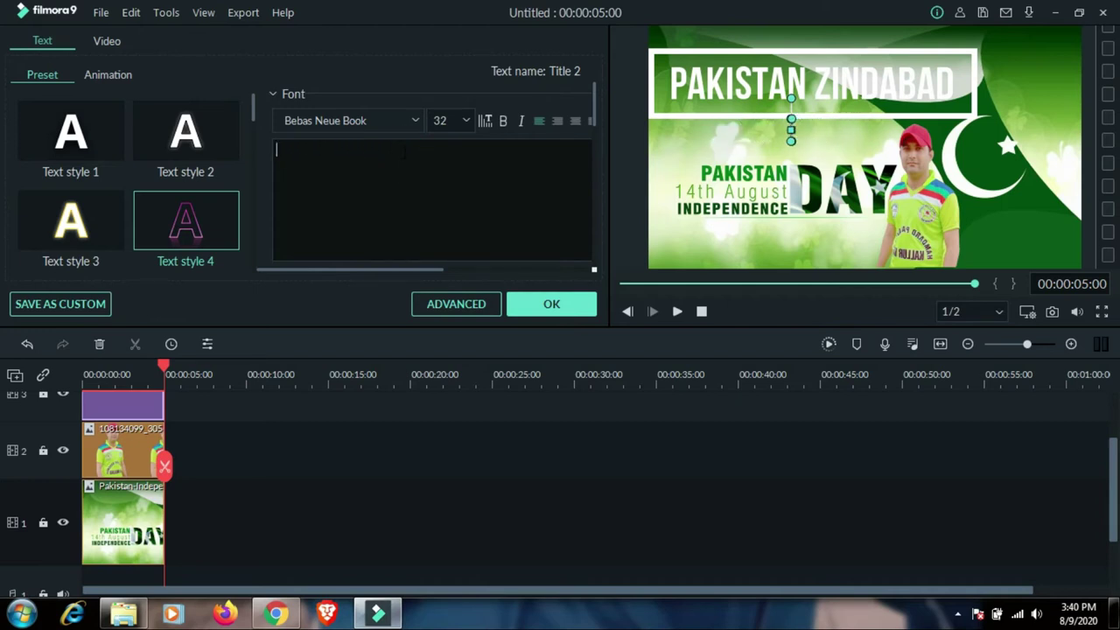
pyautogui.write('Zia')
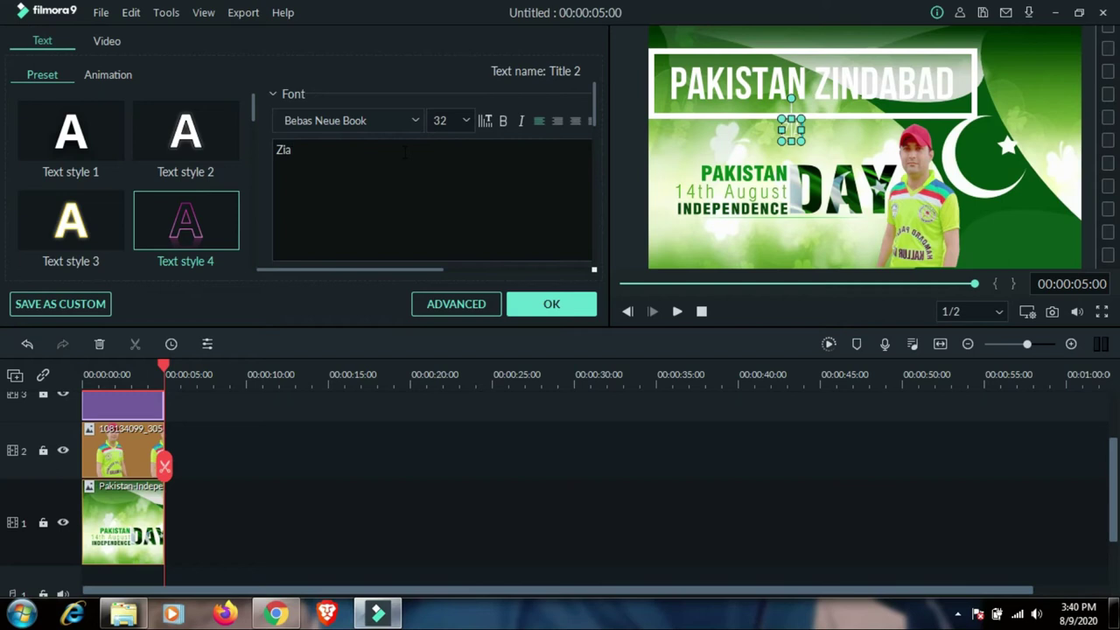
pyautogui.write(' Ulla')
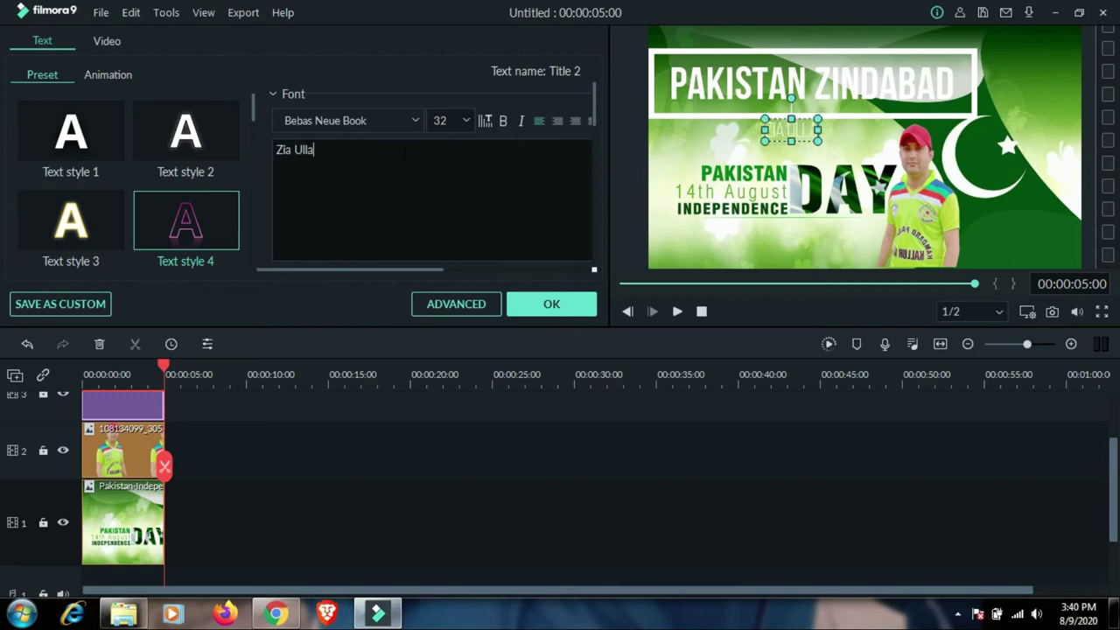
pyautogui.write('h khan zia')
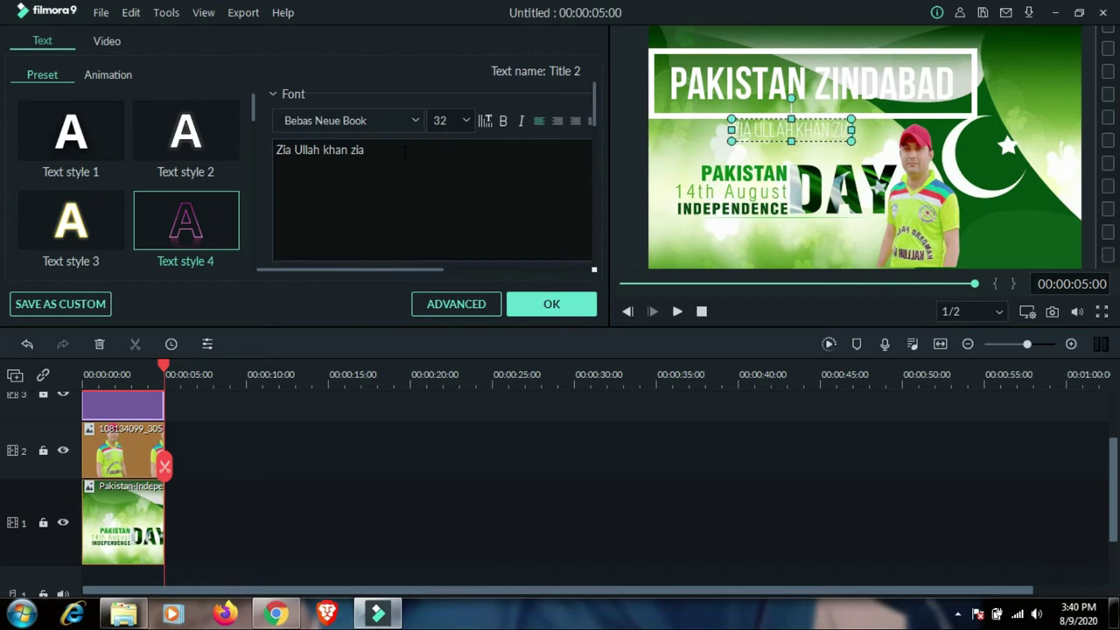
# Step: Set the subtitle font size to 62 and make it bold and italic
pyautogui.click(470, 119)
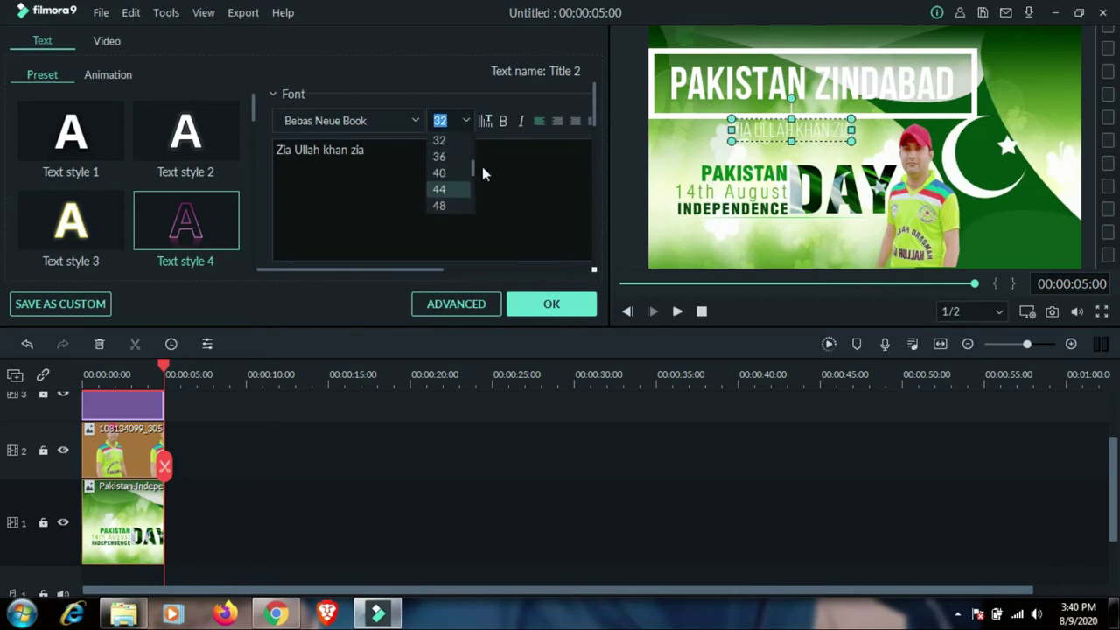
pyautogui.moveTo(472, 164); pyautogui.dragTo(468, 178)
pyautogui.click(439, 173)
pyautogui.click(508, 122)
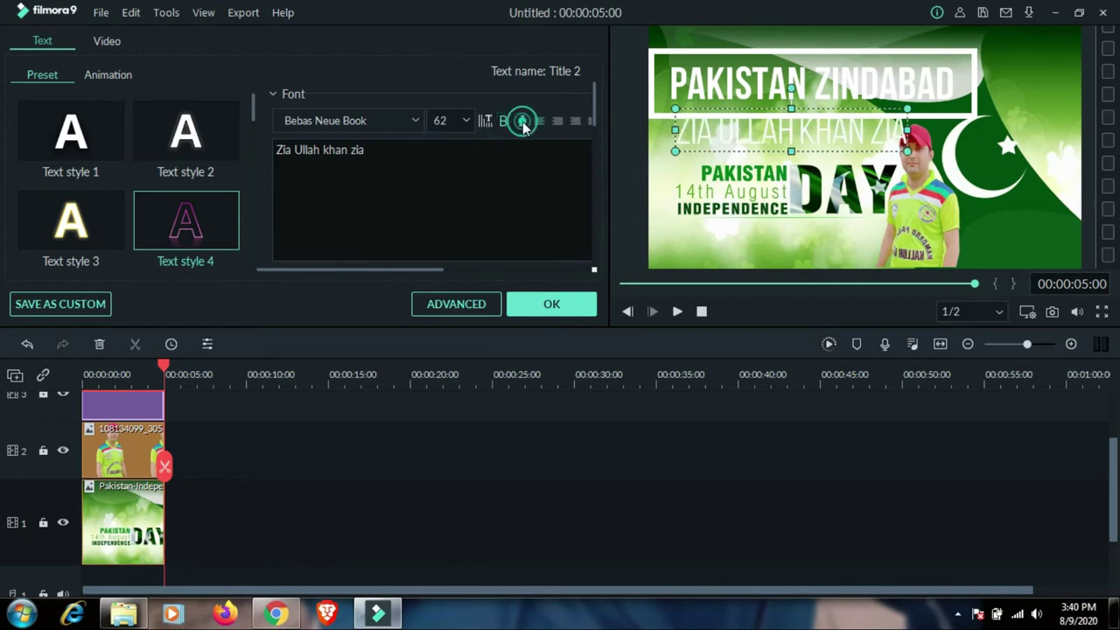
pyautogui.click(523, 121)
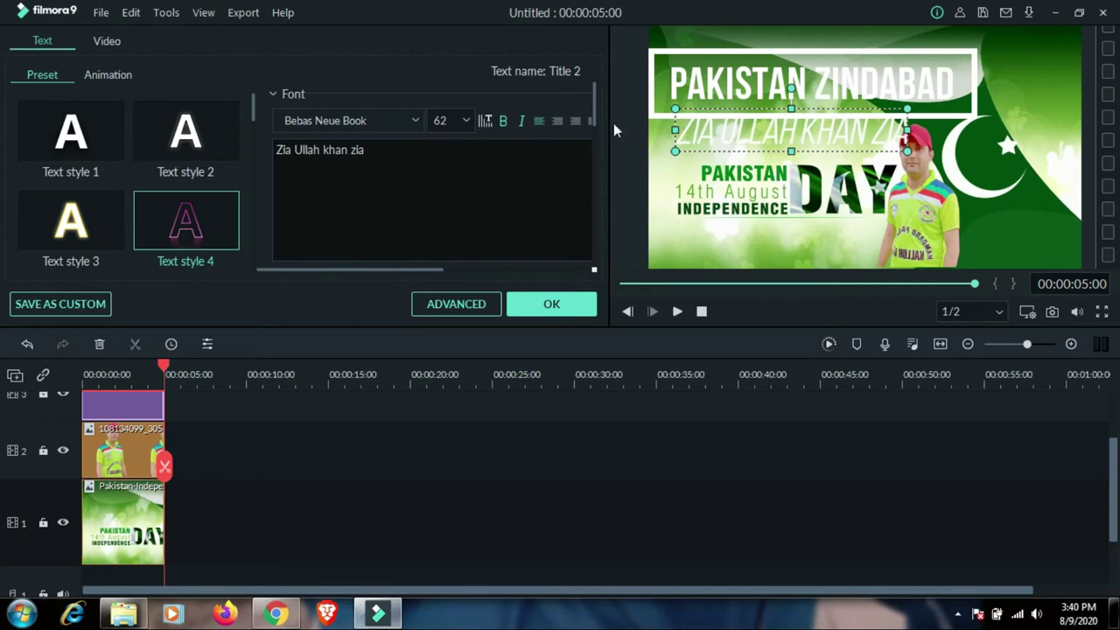
pyautogui.moveTo(594, 105); pyautogui.dragTo(595, 154)
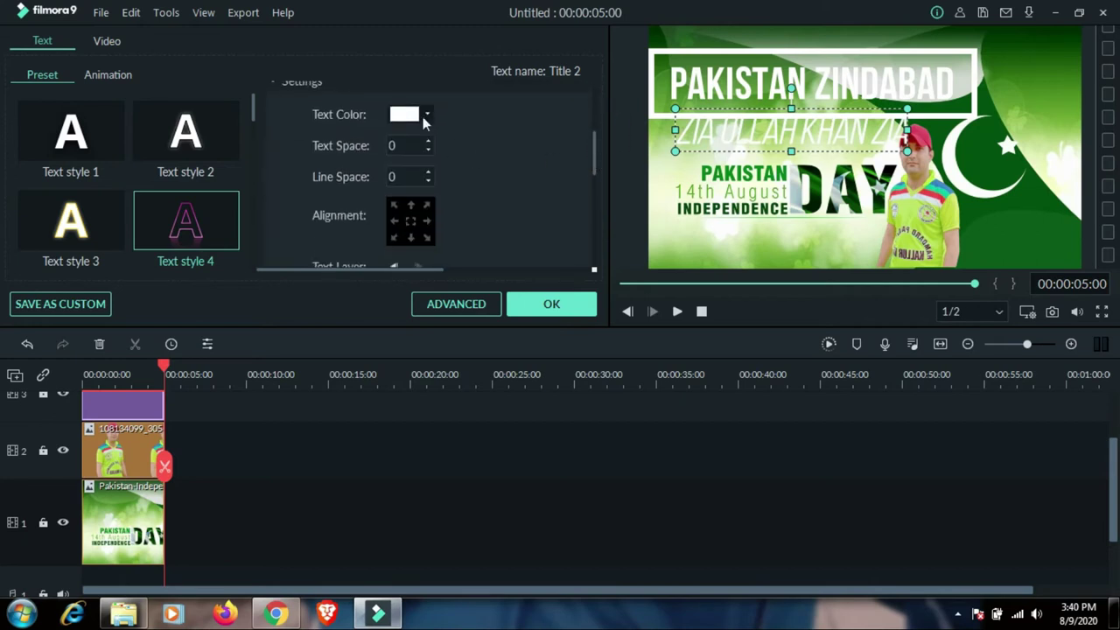
# Step: Centre the subtitle via the Alignment grid, move it under the title, shrink it, and colour it dark red
pyautogui.click(409, 229)
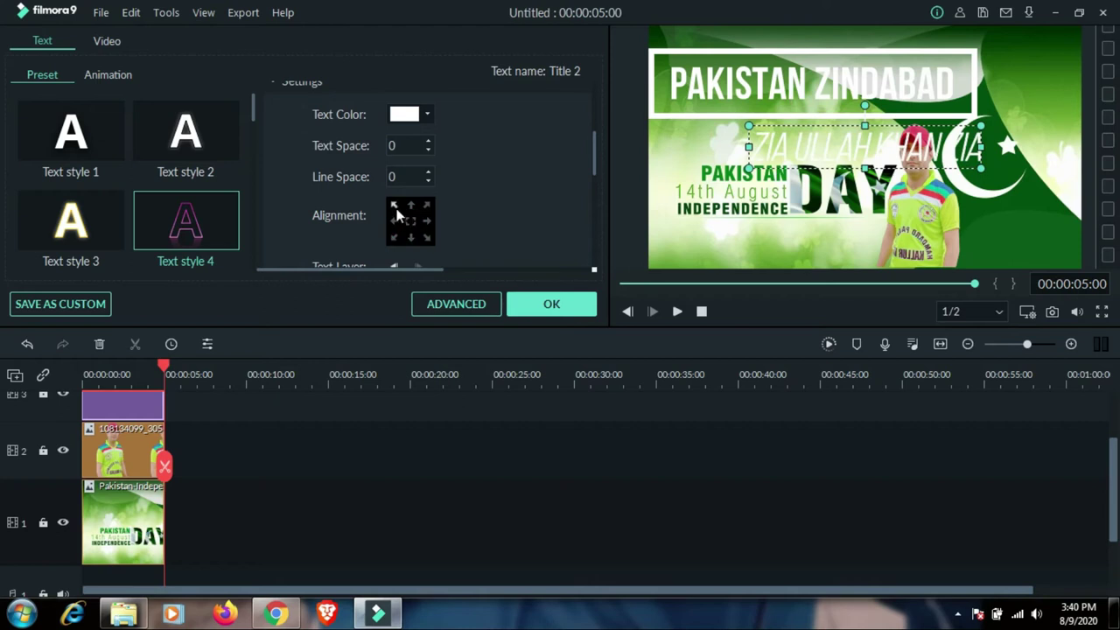
pyautogui.click(393, 205)
pyautogui.click(410, 225)
pyautogui.moveTo(808, 150); pyautogui.dragTo(726, 147)
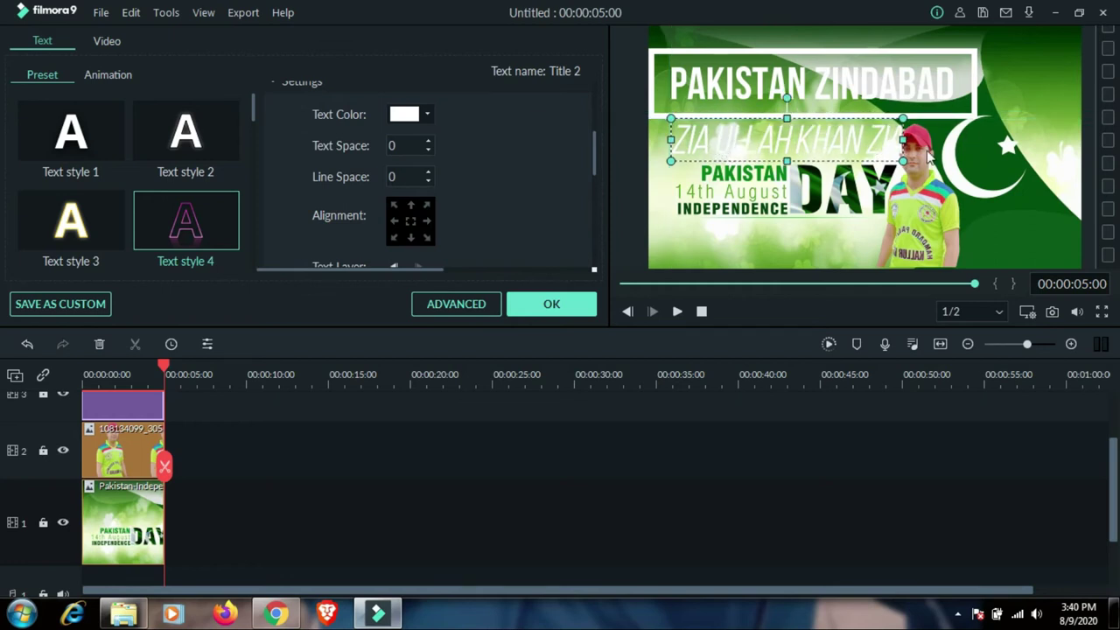
pyautogui.moveTo(903, 160); pyautogui.dragTo(855, 137)
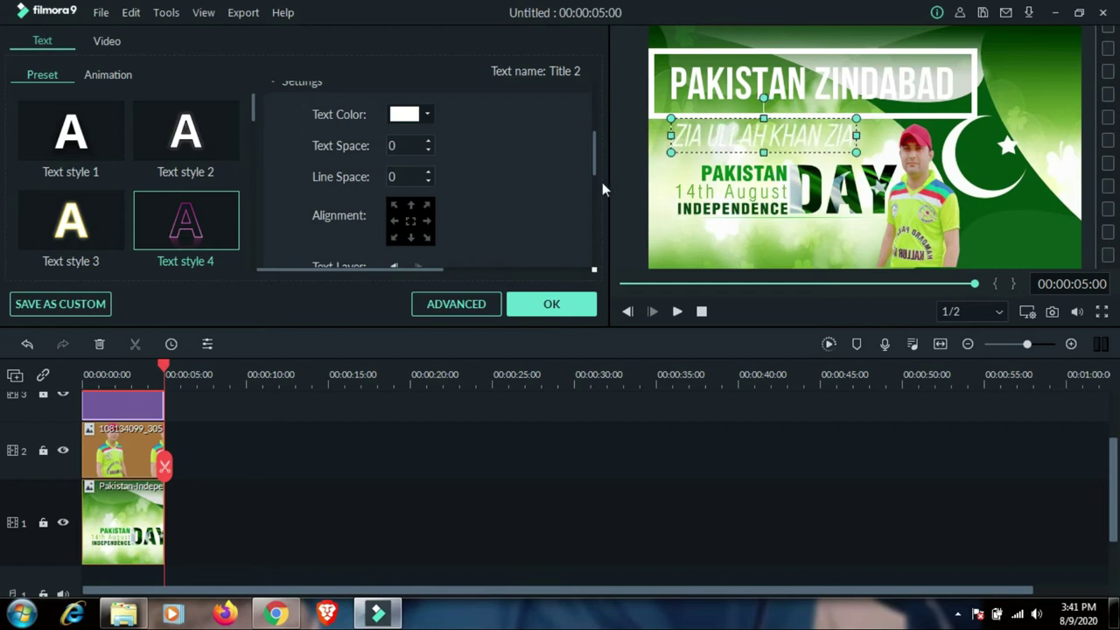
pyautogui.click(428, 113)
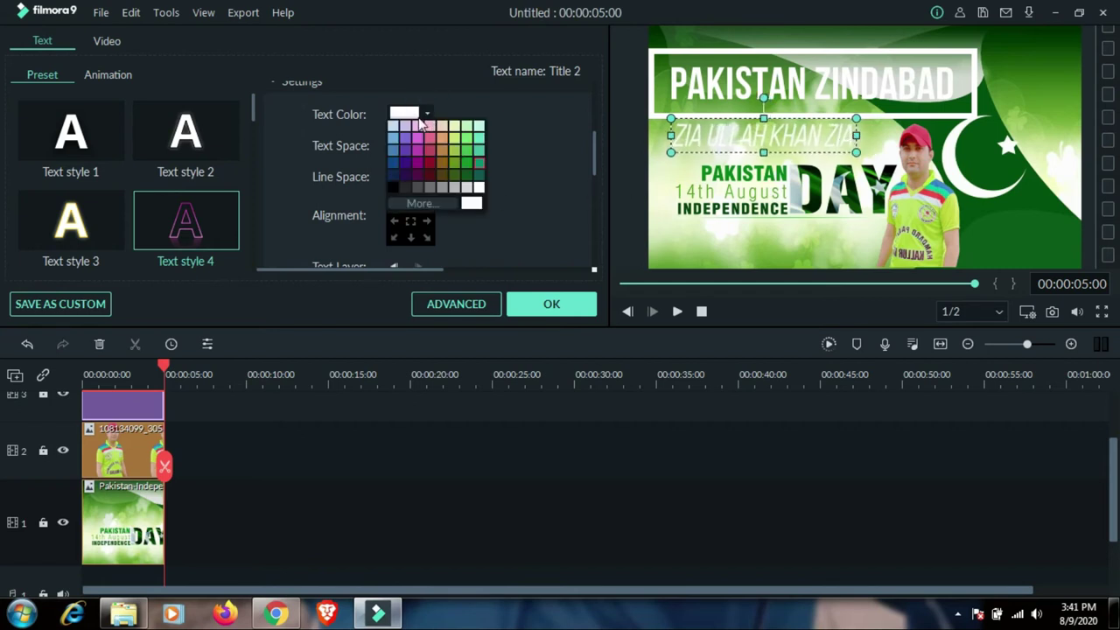
pyautogui.click(428, 168)
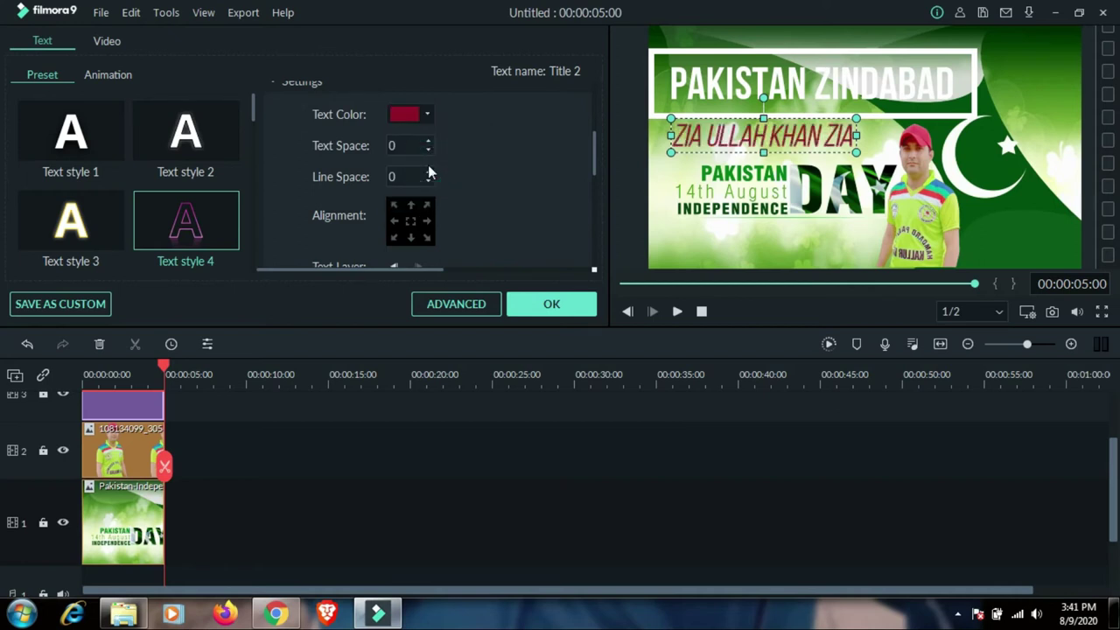
# Step: Return the subtitle's Rotate slider to 0 and nudge its Scale slightly higher
pyautogui.moveTo(595, 148); pyautogui.dragTo(524, 192)
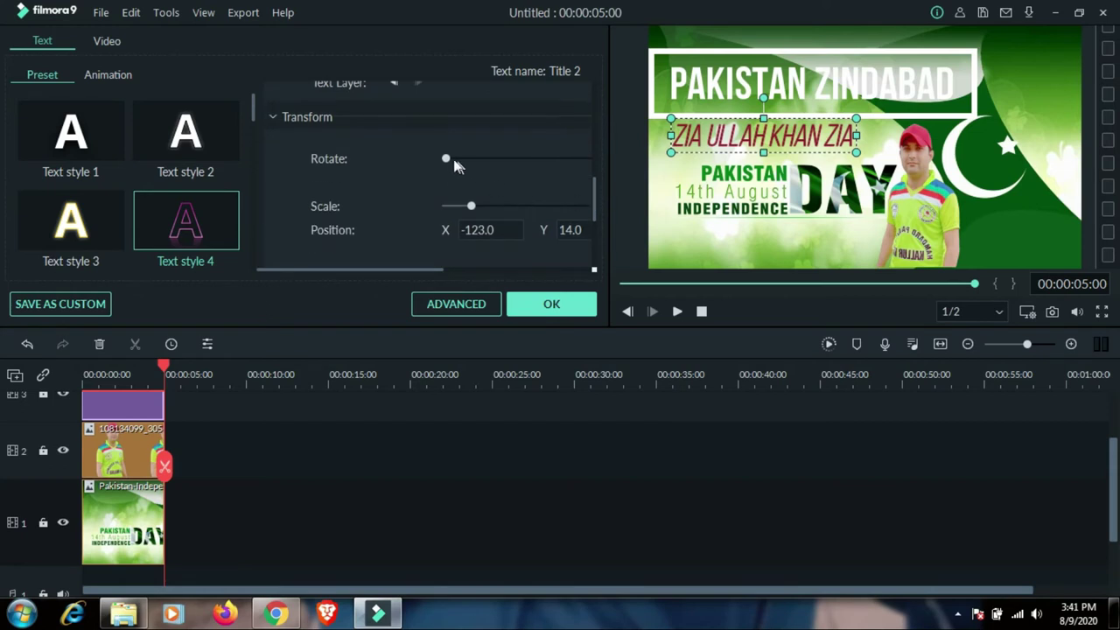
pyautogui.moveTo(446, 159)
pyautogui.mouseDown()
pyautogui.moveTo(457, 159)
pyautogui.moveTo(447, 158)
pyautogui.mouseUp()
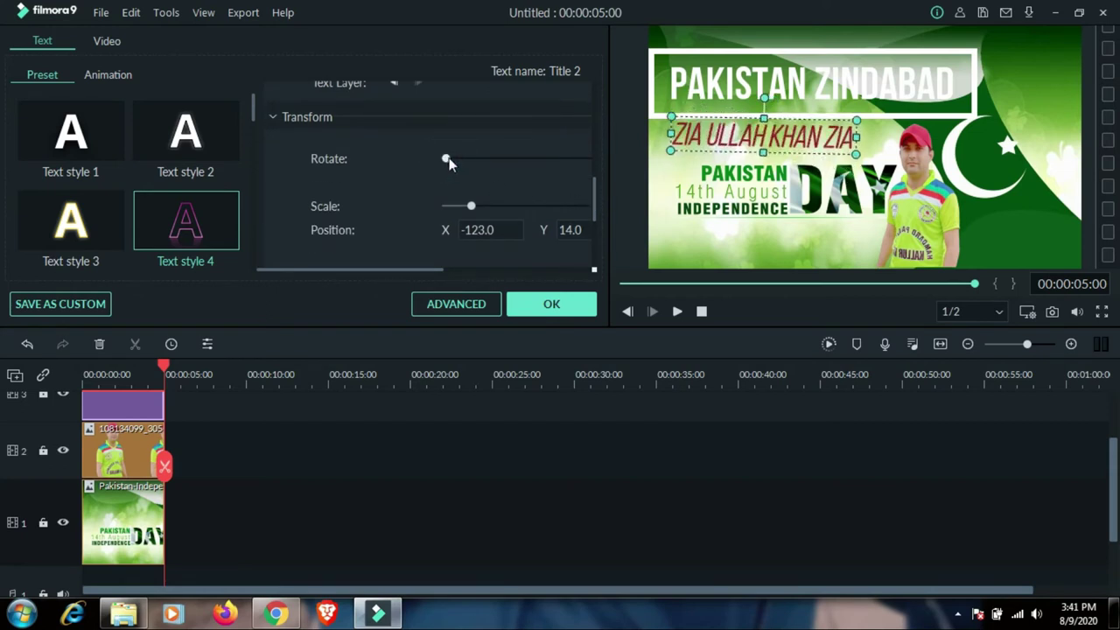
pyautogui.moveTo(478, 205)
pyautogui.mouseDown()
pyautogui.moveTo(460, 207)
pyautogui.moveTo(487, 207)
pyautogui.moveTo(473, 207)
pyautogui.mouseUp()
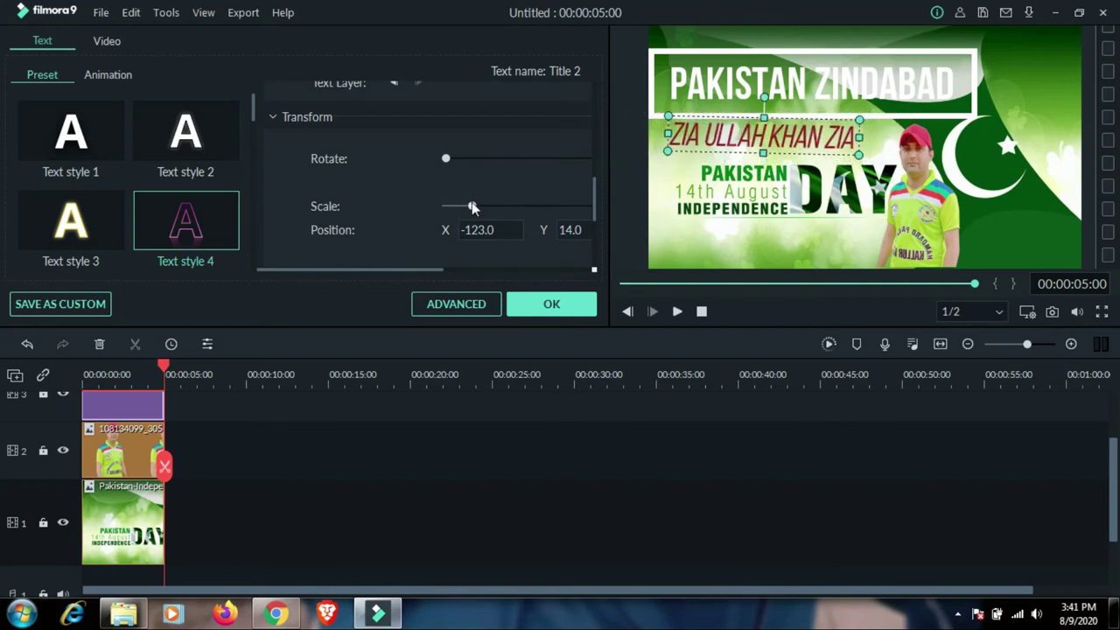
# Step: Try Lighten, Color Burn and Multiply blending modes, settle on Darken, and confirm with OK
pyautogui.moveTo(597, 213); pyautogui.dragTo(597, 249)
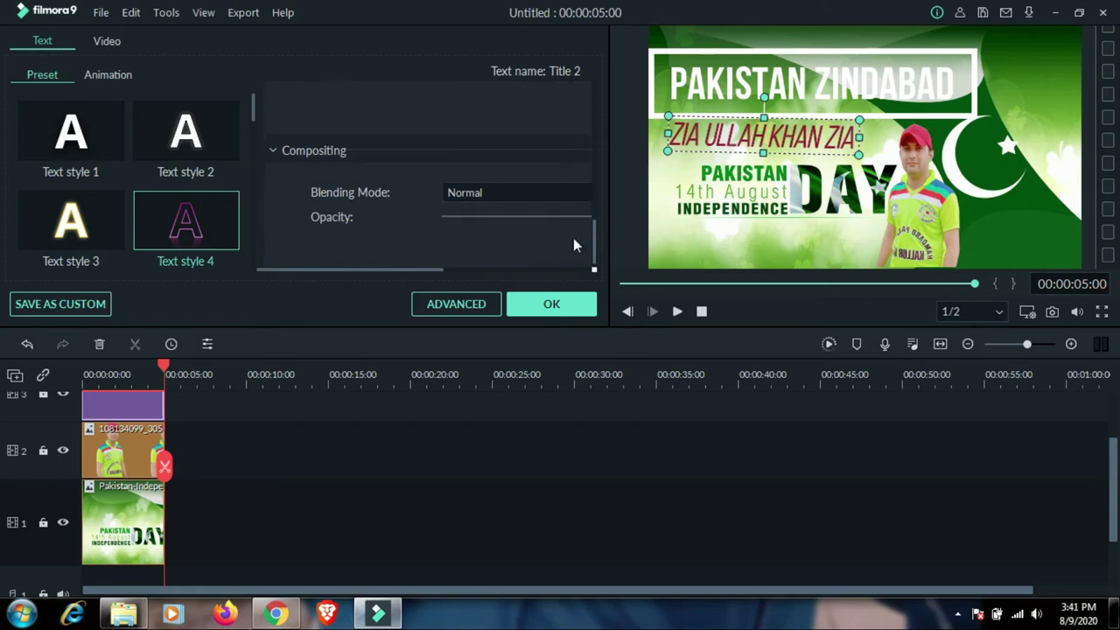
pyautogui.click(540, 195)
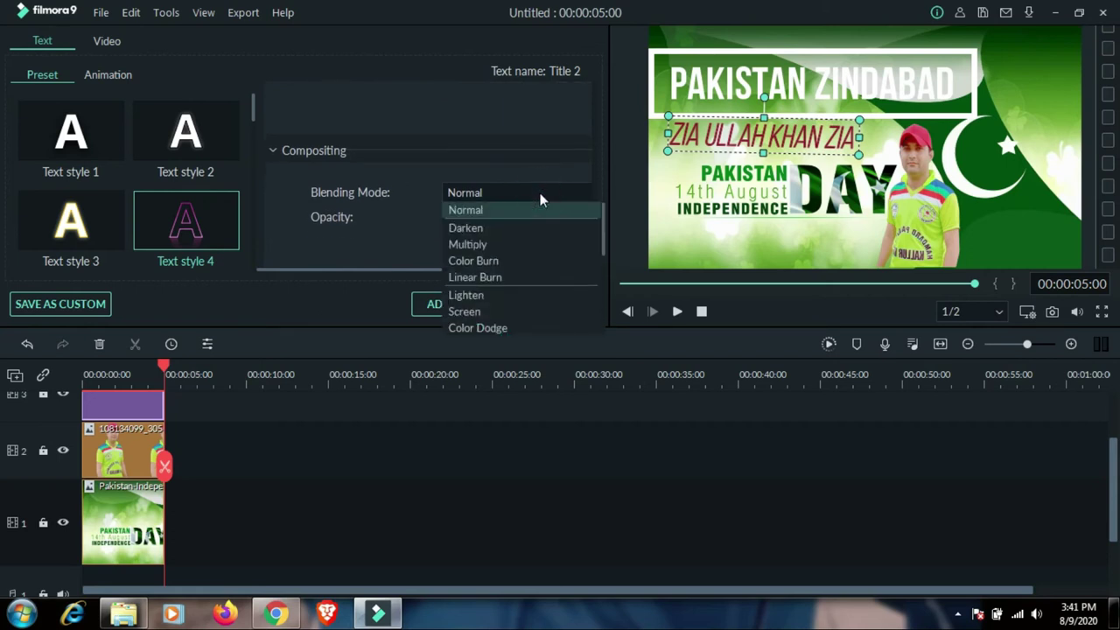
pyautogui.click(504, 229)
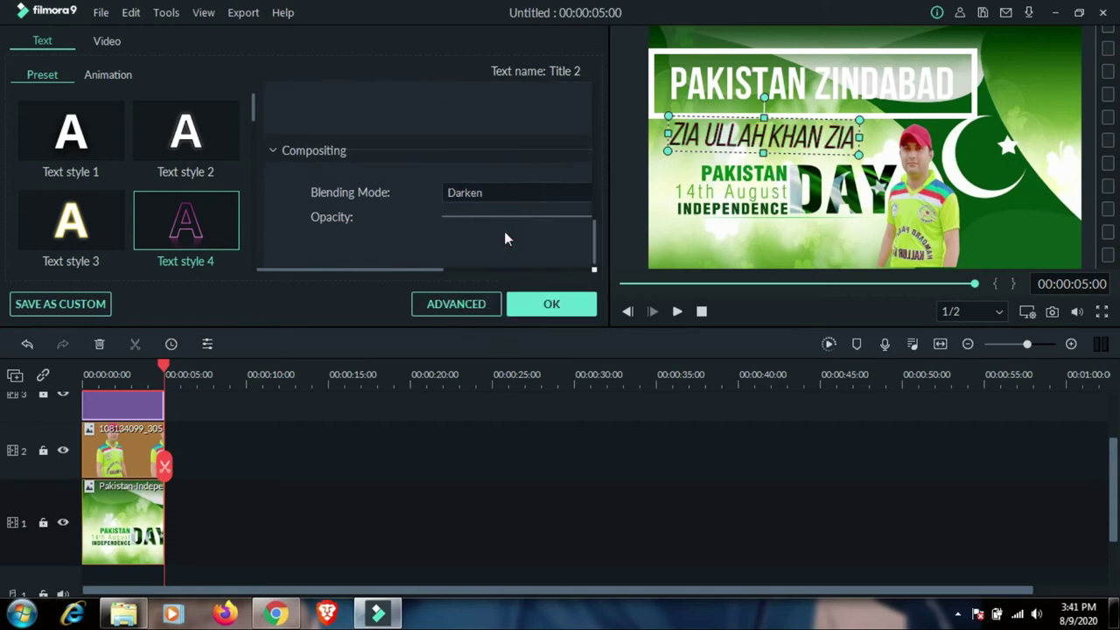
pyautogui.click(561, 192)
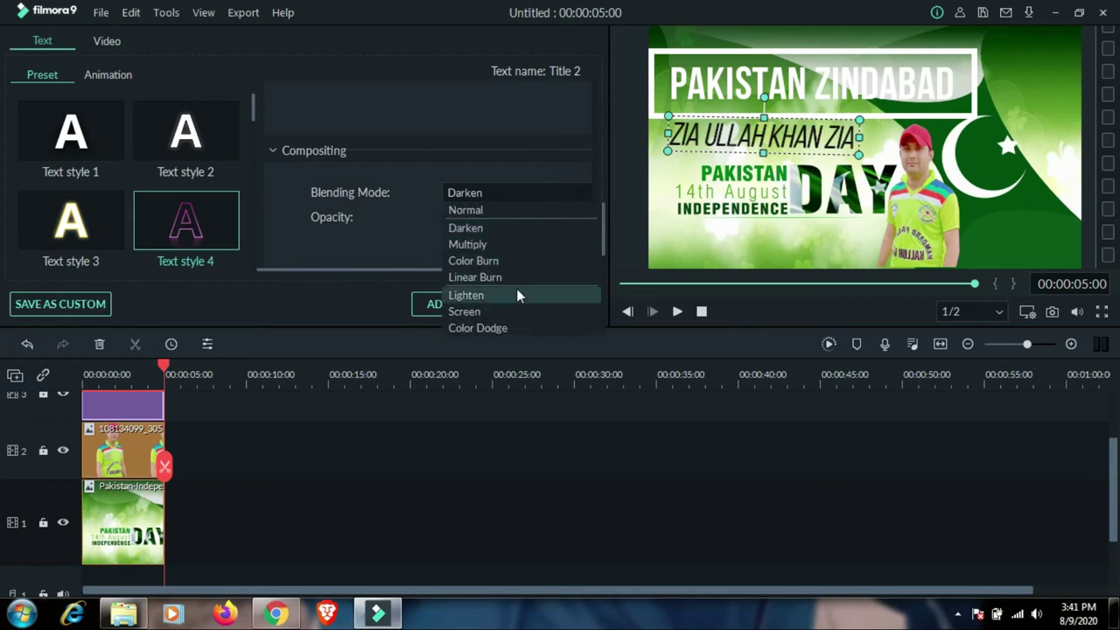
pyautogui.click(517, 290)
pyautogui.click(582, 194)
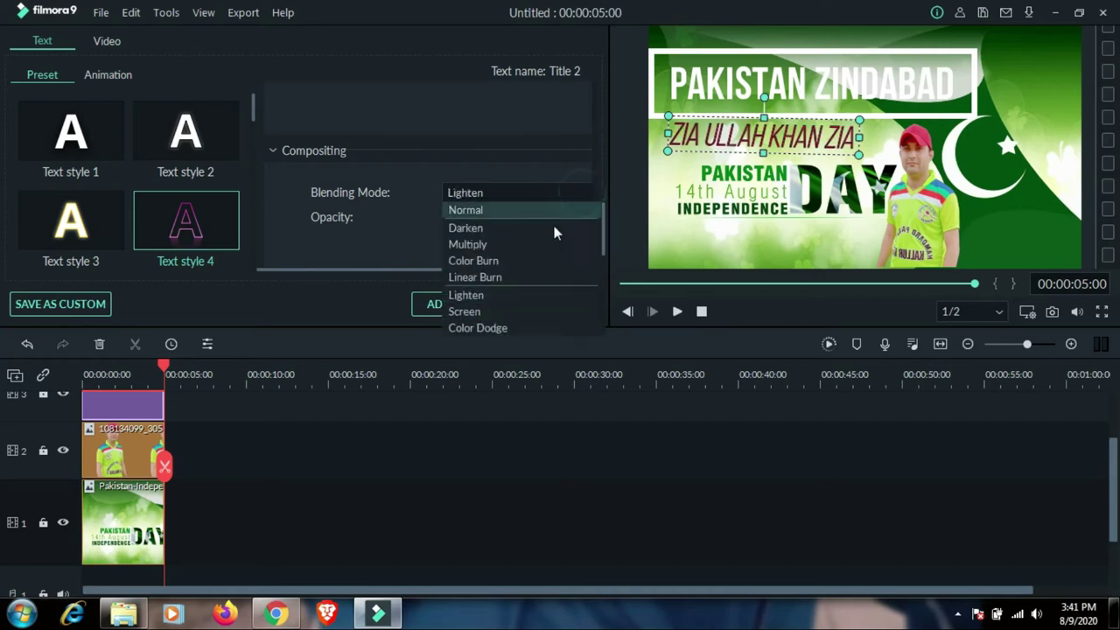
pyautogui.click(535, 255)
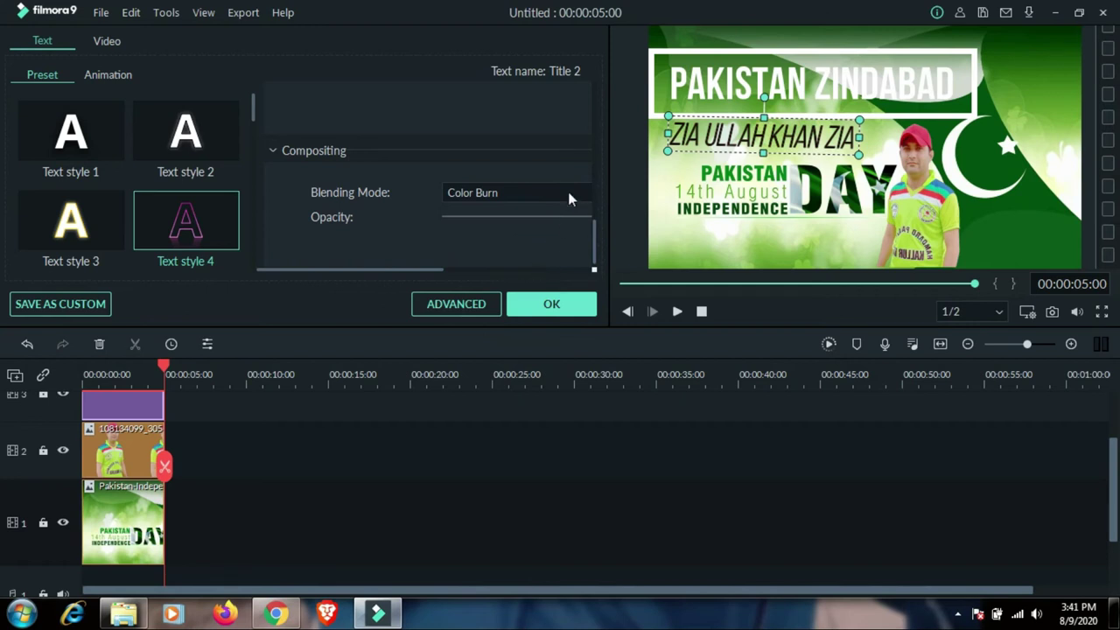
pyautogui.click(568, 192)
pyautogui.click(530, 244)
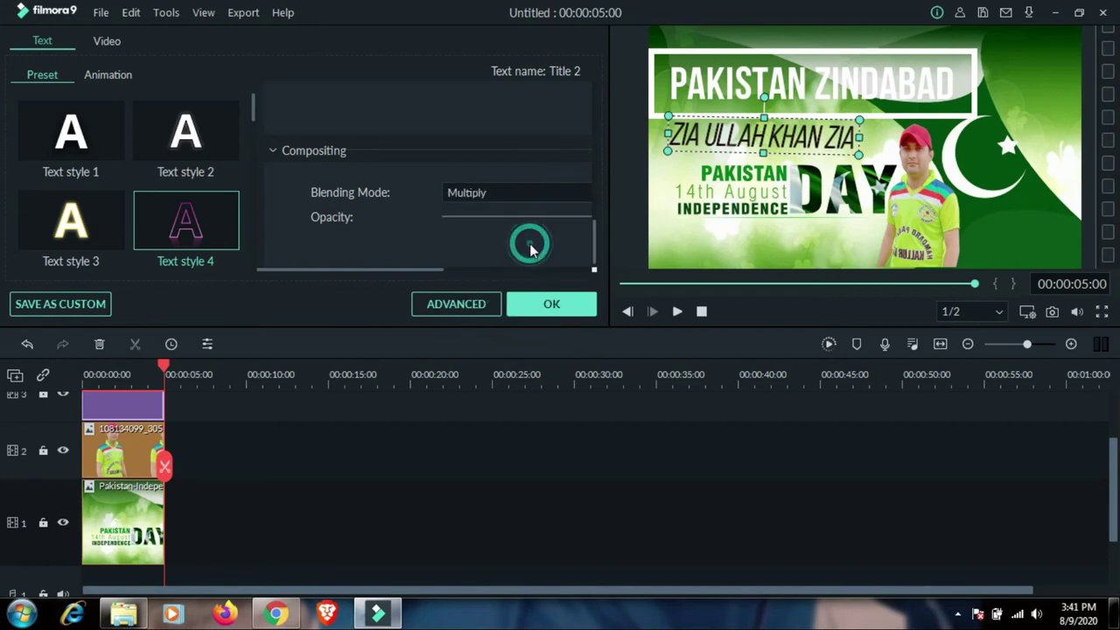
pyautogui.click(585, 187)
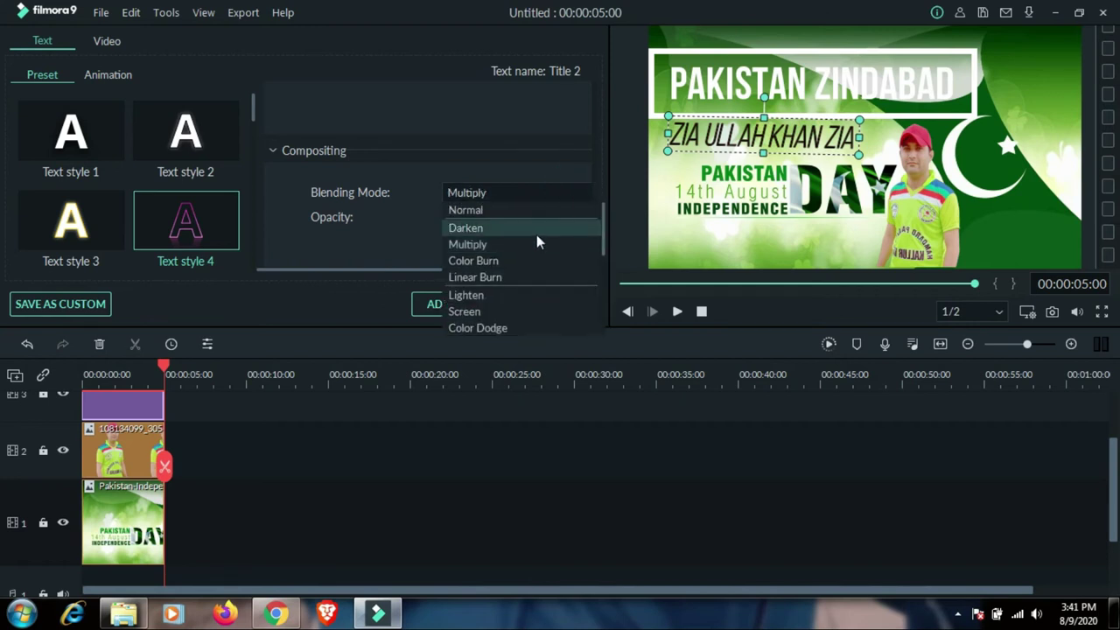
pyautogui.click(537, 235)
pyautogui.click(536, 307)
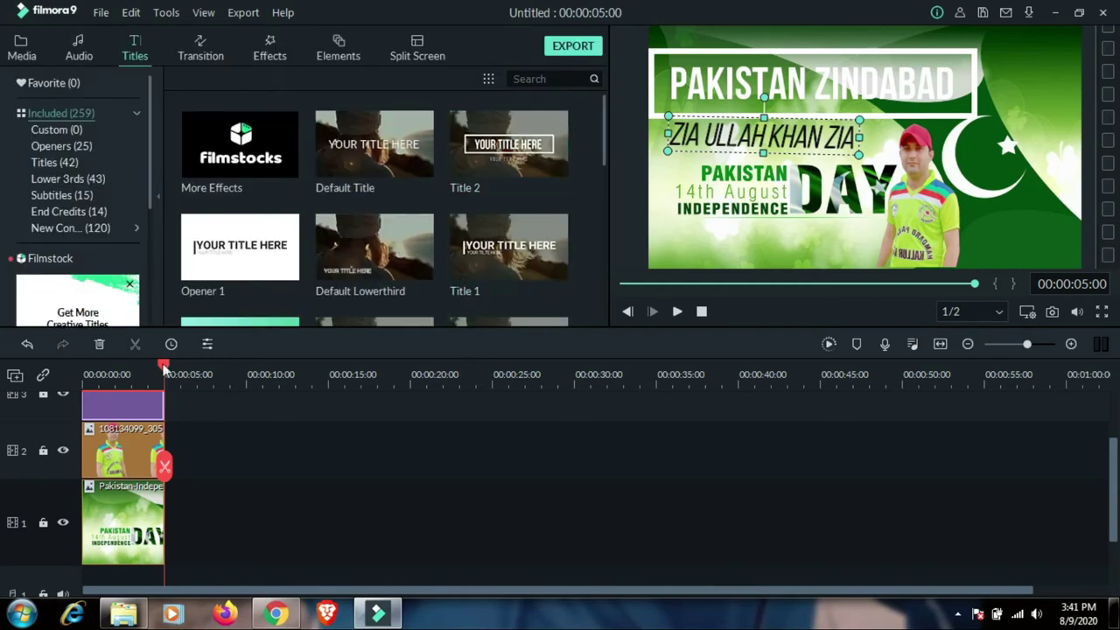
pyautogui.moveTo(163, 365); pyautogui.dragTo(66, 374)
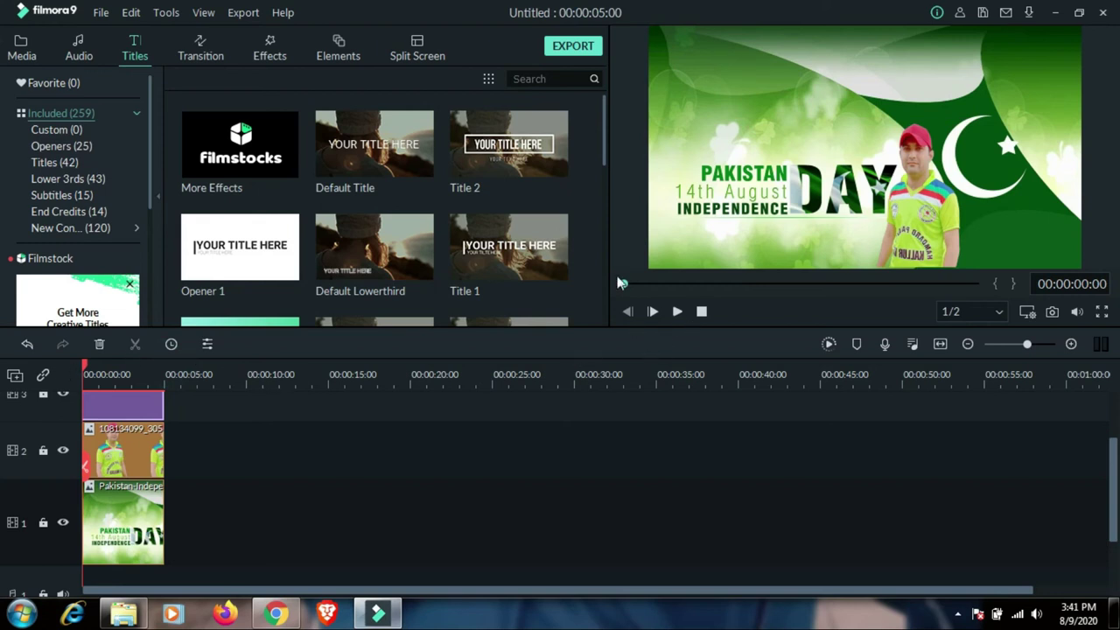
pyautogui.click(22, 48)
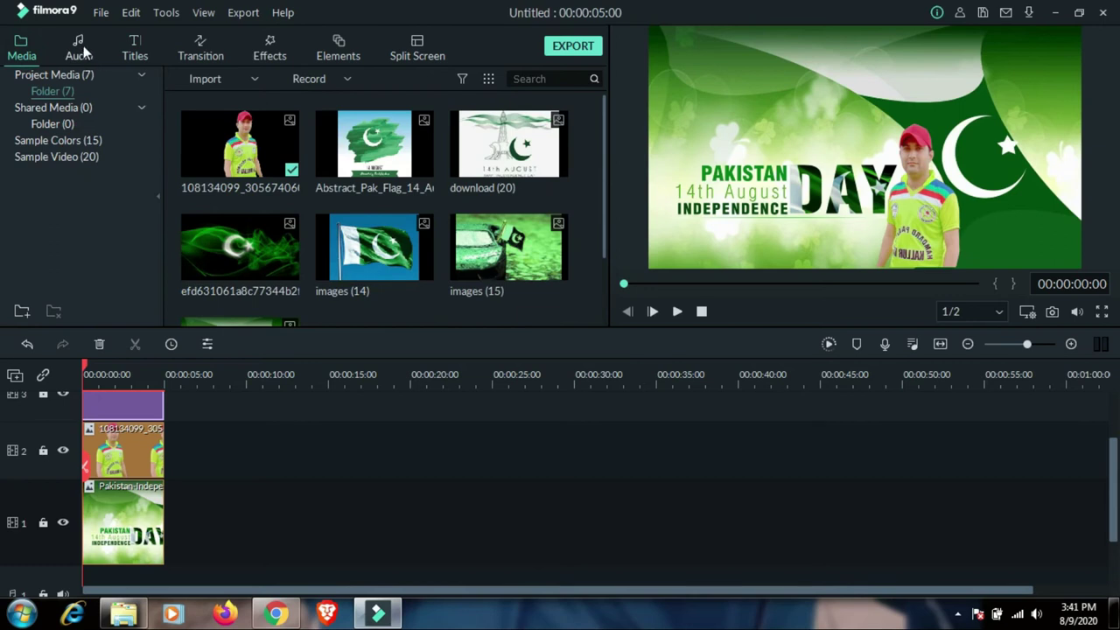
# Step: Import the Pakistan-Zindabad song MP3 from Downloads through Import Media Files
pyautogui.click(203, 79)
pyautogui.click(205, 101)
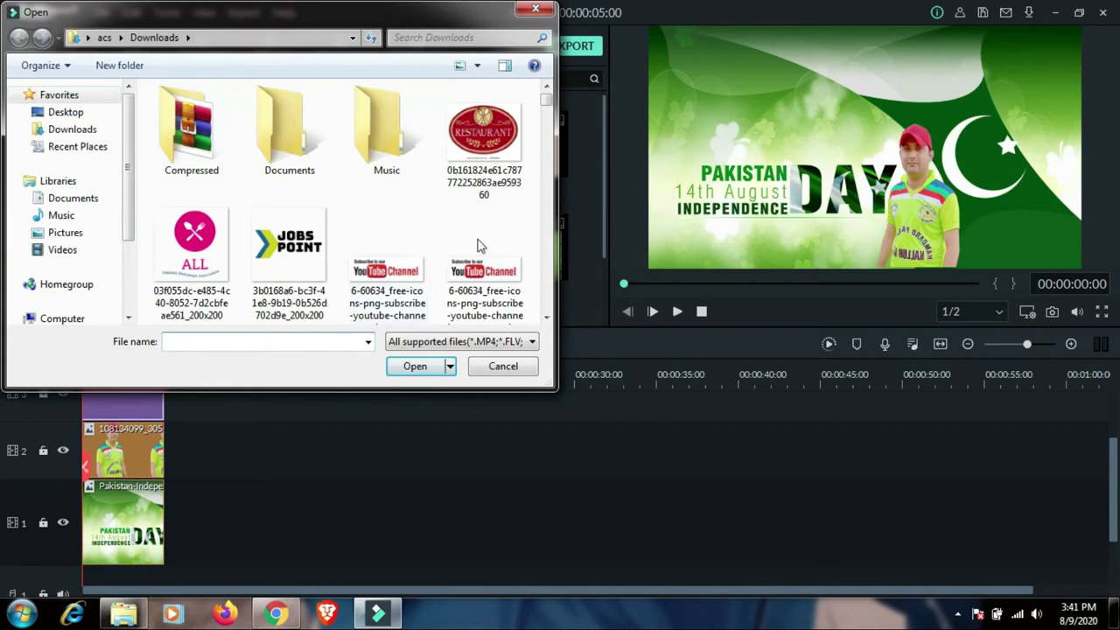
pyautogui.moveTo(546, 102); pyautogui.dragTo(547, 127)
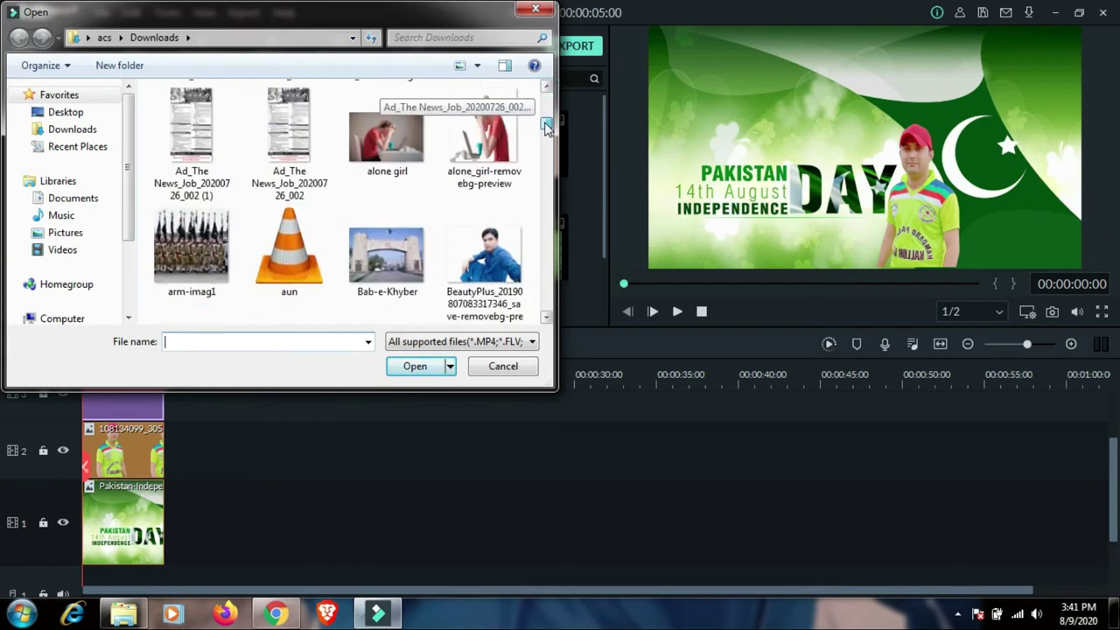
pyautogui.click(73, 130)
pyautogui.moveTo(545, 318); pyautogui.dragTo(547, 322)
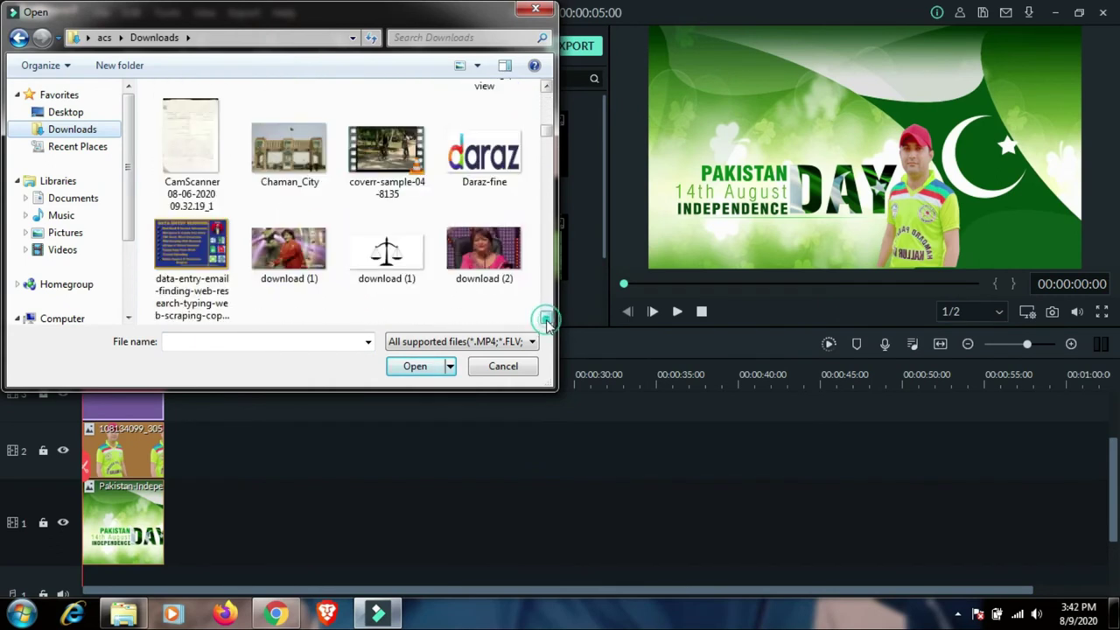
pyautogui.click(546, 86)
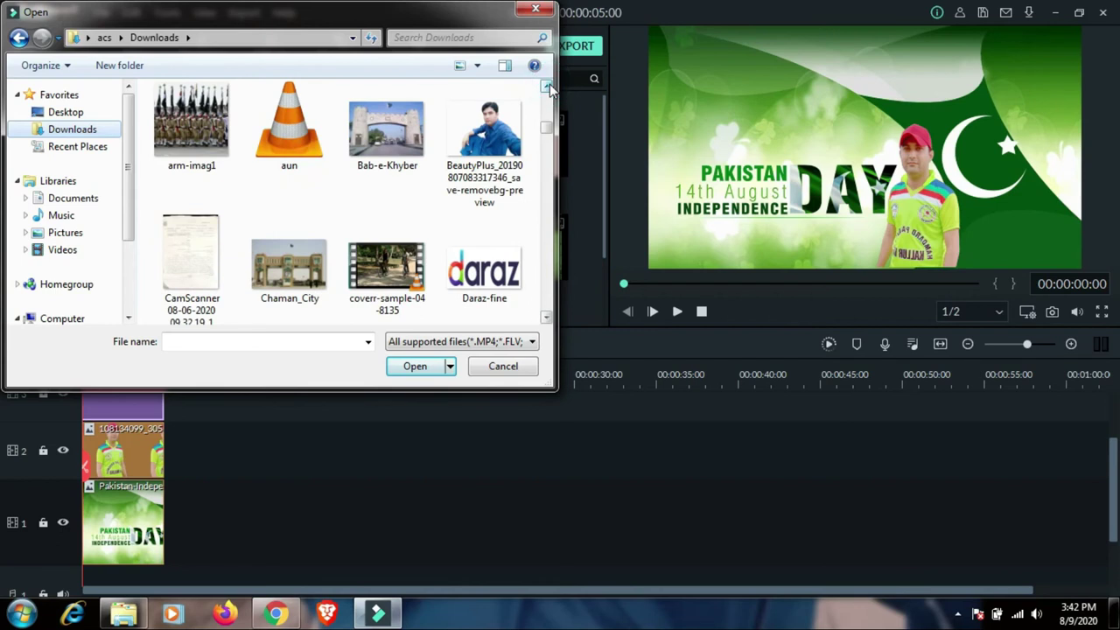
pyautogui.moveTo(546, 320); pyautogui.dragTo(546, 320)
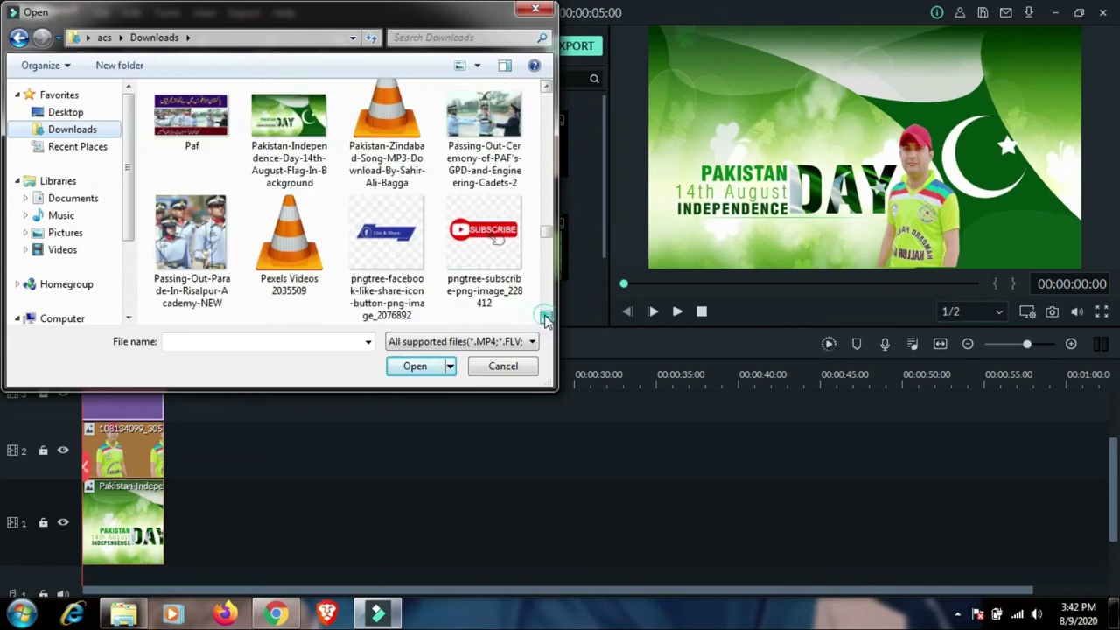
pyautogui.doubleClick(410, 173)
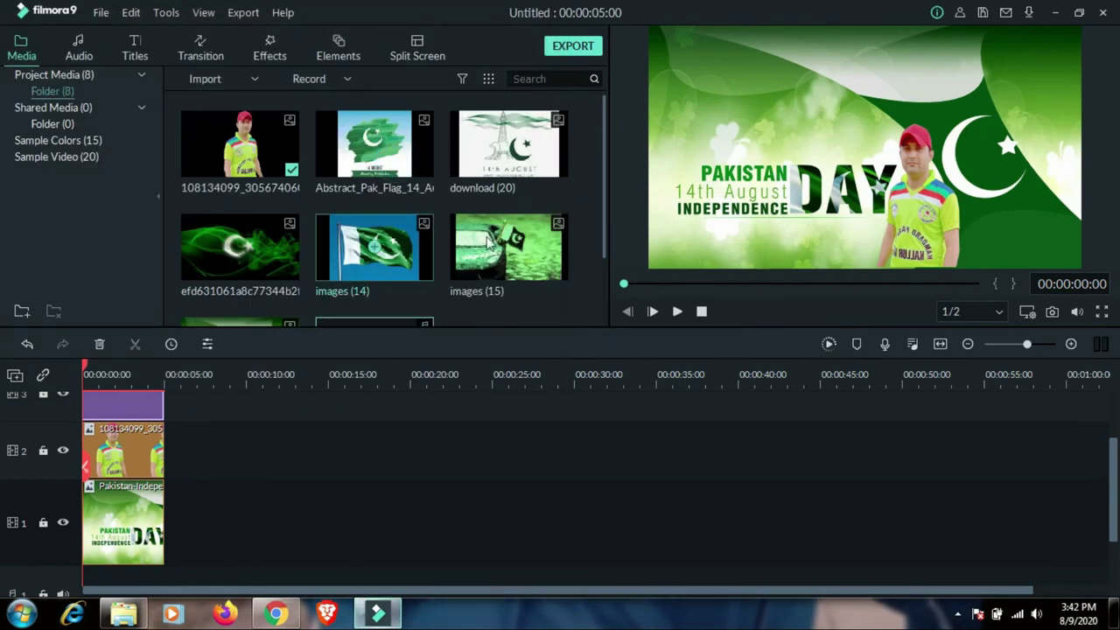
# Step: Drag the song onto the audio track and stretch the title clip to about 14 seconds
pyautogui.moveTo(605, 181); pyautogui.dragTo(605, 237)
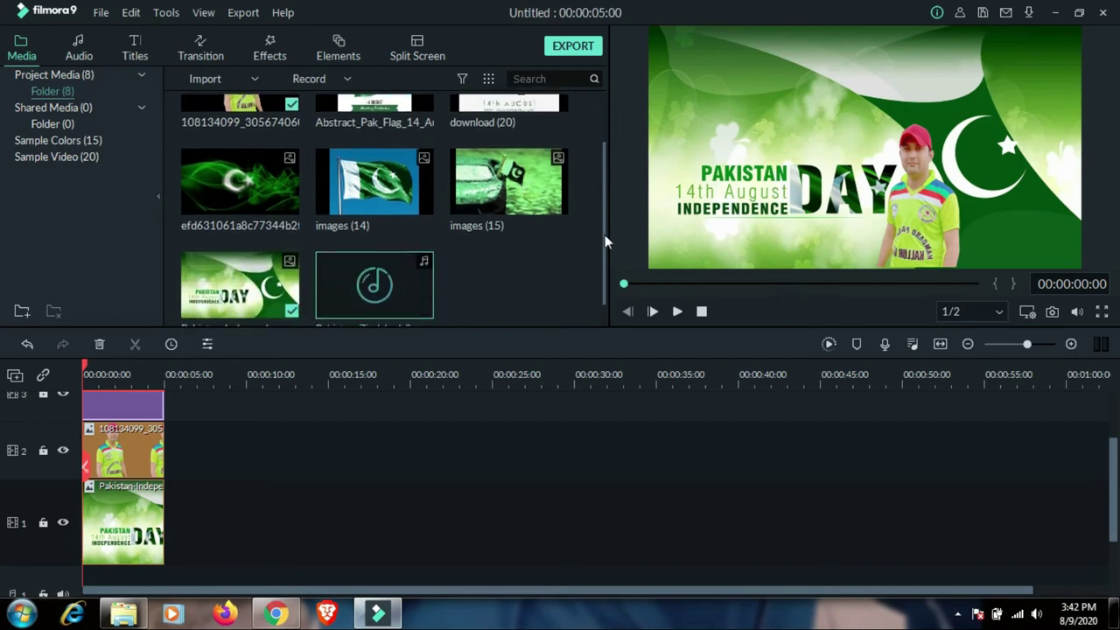
pyautogui.moveTo(401, 269); pyautogui.dragTo(98, 502)
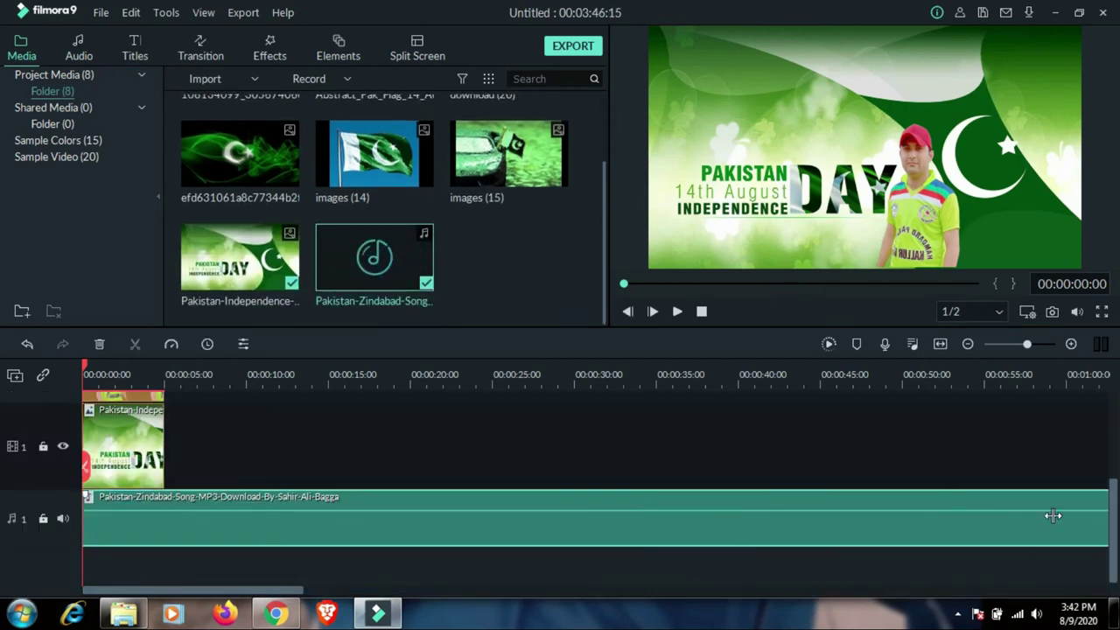
pyautogui.moveTo(1117, 525); pyautogui.dragTo(1113, 487)
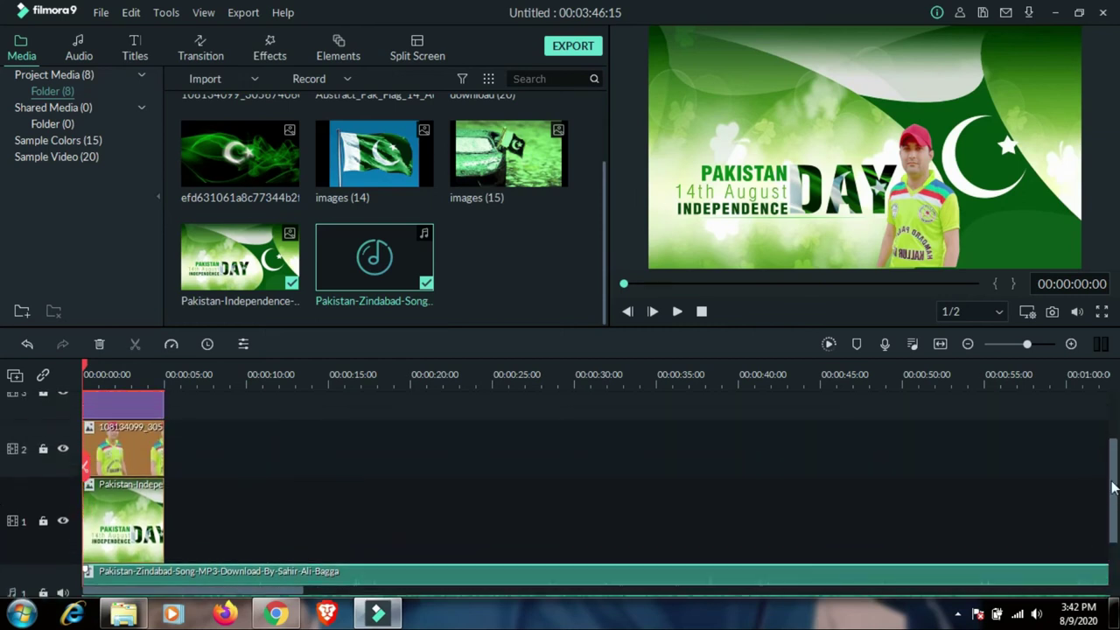
pyautogui.moveTo(156, 401); pyautogui.dragTo(331, 409)
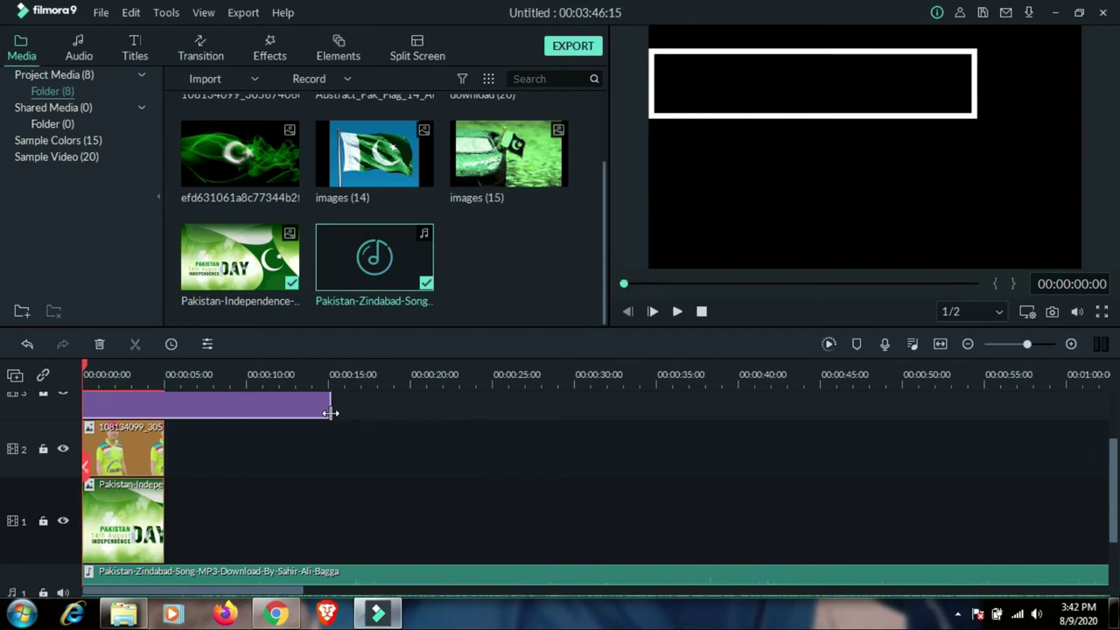
# Step: Lengthen the person photo and flag background clips to about 58 seconds
pyautogui.click(156, 459)
pyautogui.moveTo(164, 457); pyautogui.dragTo(587, 449)
pyautogui.click(122, 525)
pyautogui.moveTo(163, 524); pyautogui.dragTo(1046, 500)
pyautogui.click(579, 451)
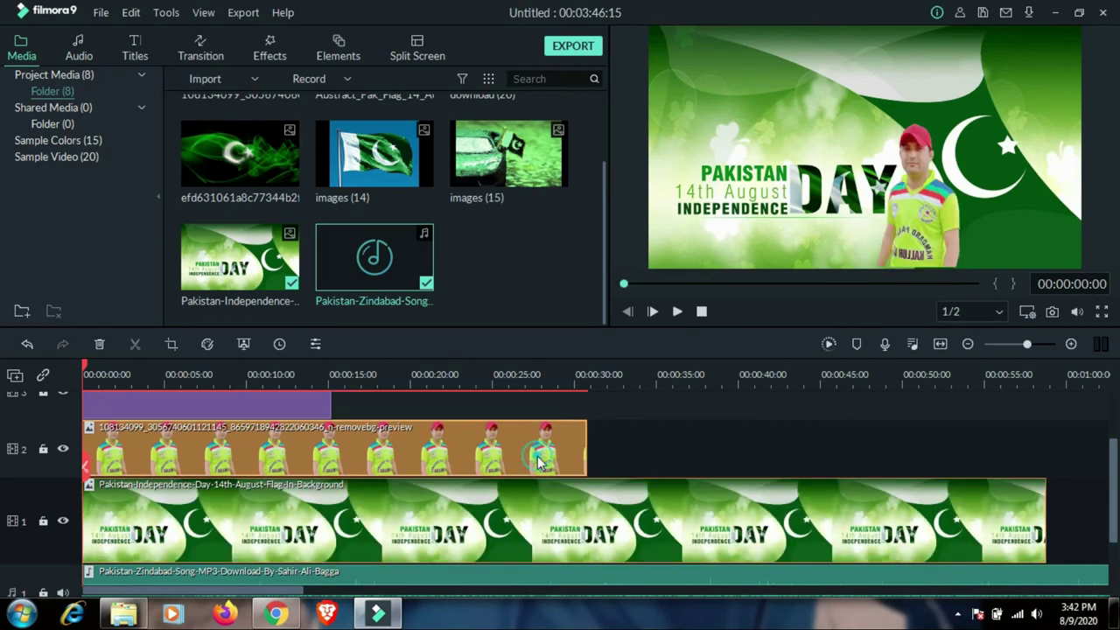
pyautogui.moveTo(586, 453); pyautogui.dragTo(1044, 466)
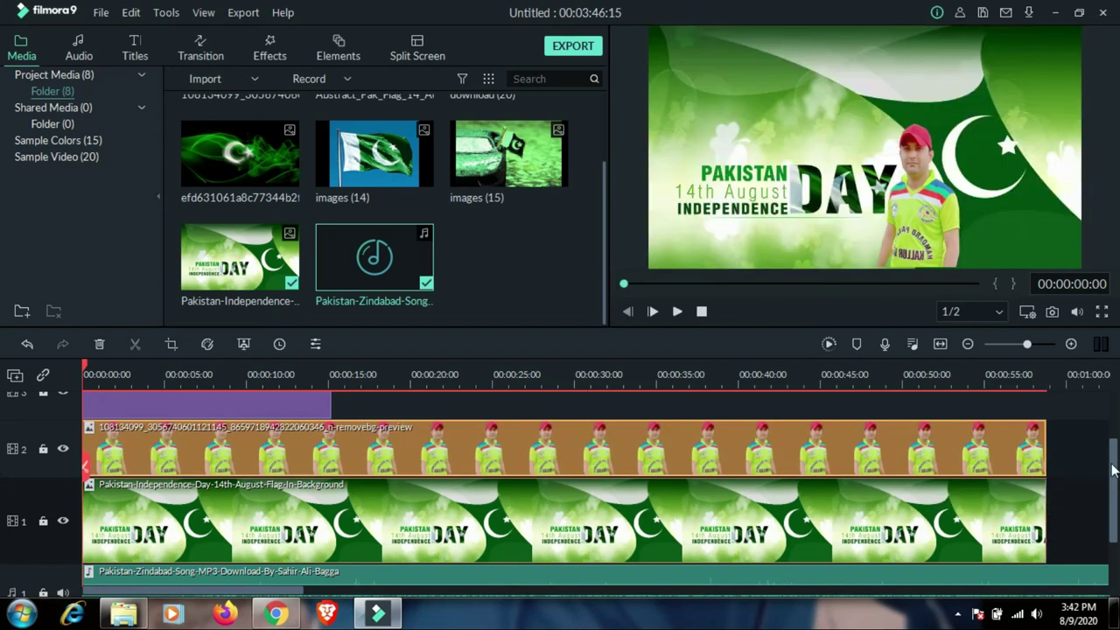
# Step: Extend the Title 2 clip to about 31 seconds and start the preview
pyautogui.scroll(1, 1112, 460)
pyautogui.scroll(1, 1111, 442)
pyautogui.click(293, 482)
pyautogui.moveTo(330, 468); pyautogui.dragTo(601, 469)
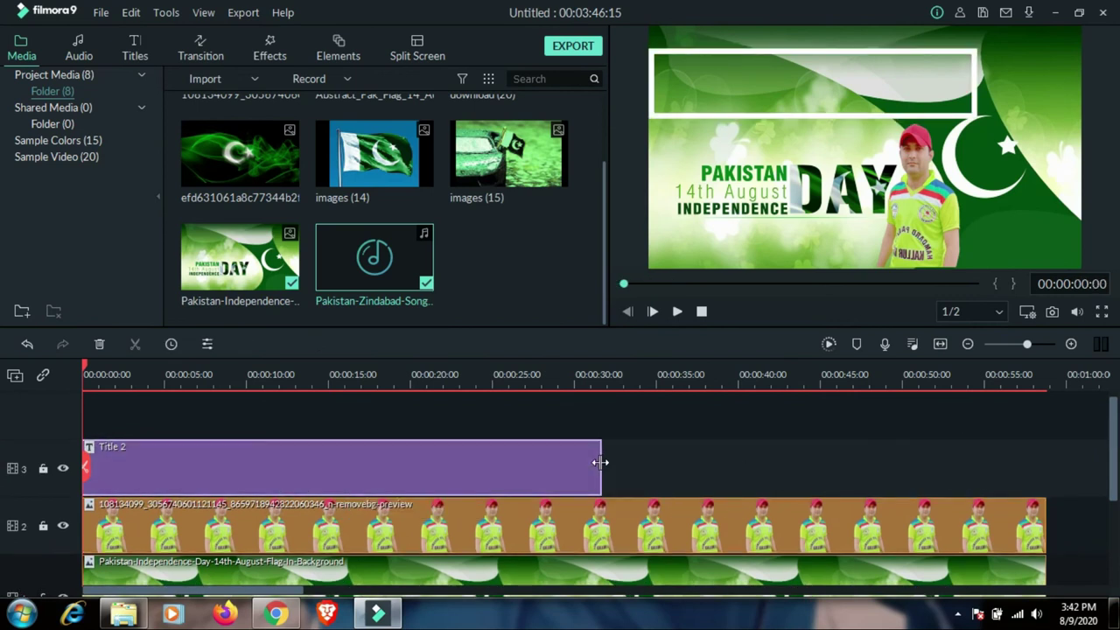
pyautogui.click(677, 312)
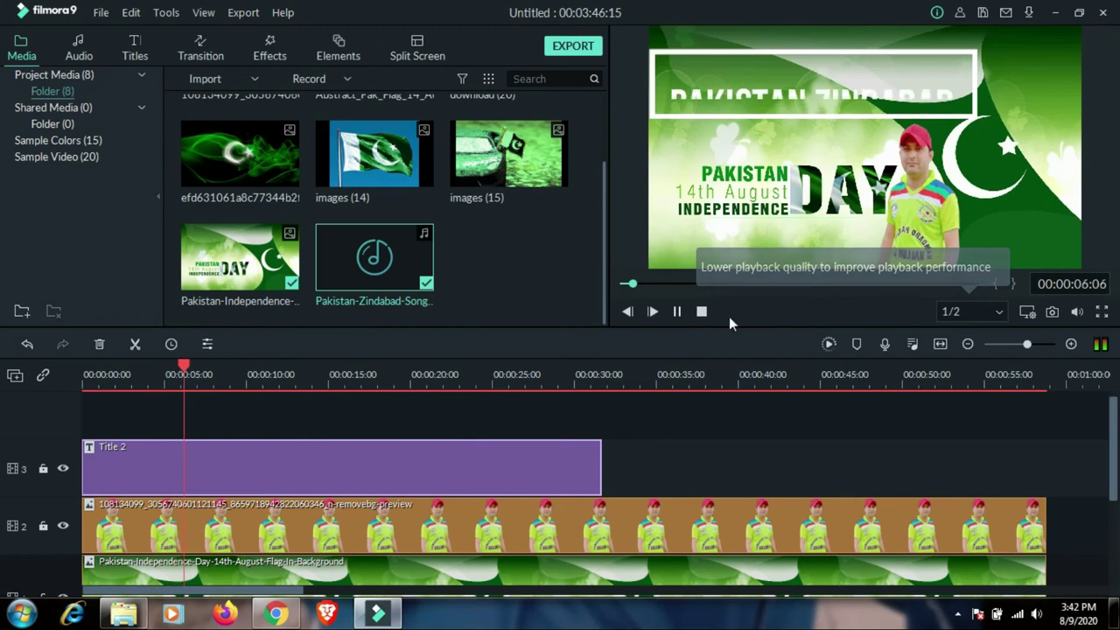
# Step: Play the preview, pause it at 00:00:11:00, and scroll the timeline to the audio track
pyautogui.click(678, 312)
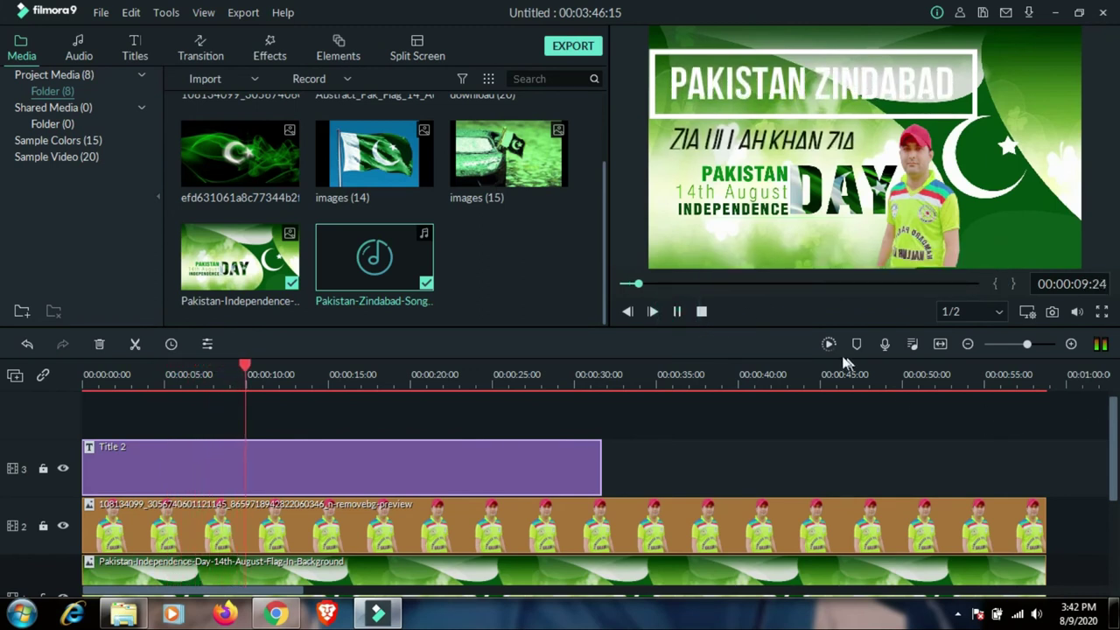
pyautogui.click(677, 312)
pyautogui.moveTo(1115, 425); pyautogui.dragTo(1115, 504)
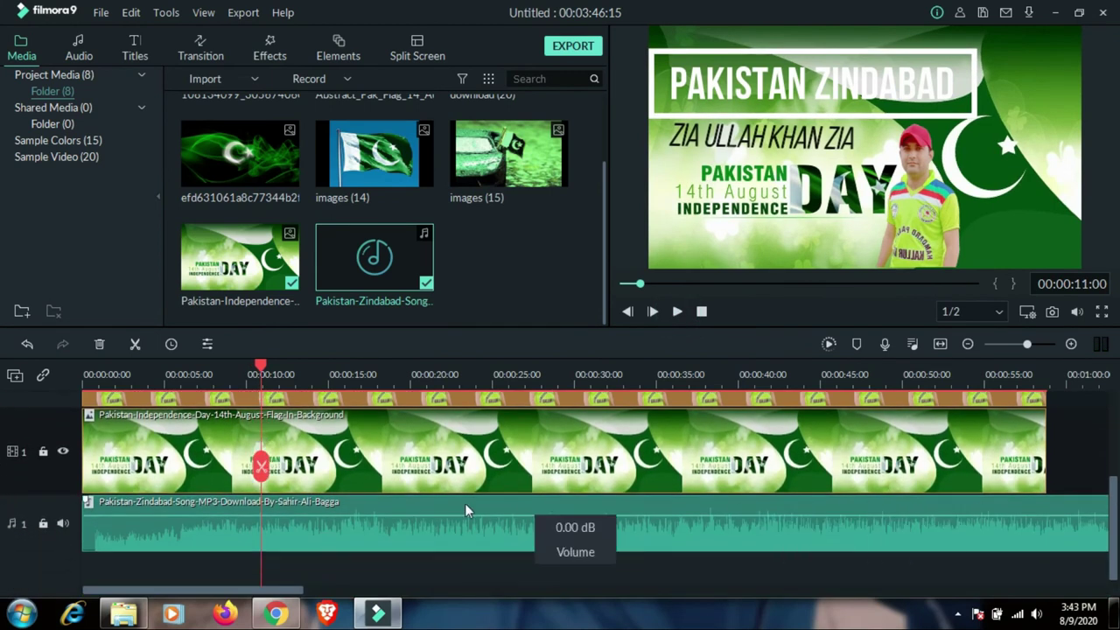
# Step: Split the song at 0:09, delete its first part, and replay the video
pyautogui.moveTo(261, 365); pyautogui.dragTo(230, 366)
pyautogui.click(257, 541)
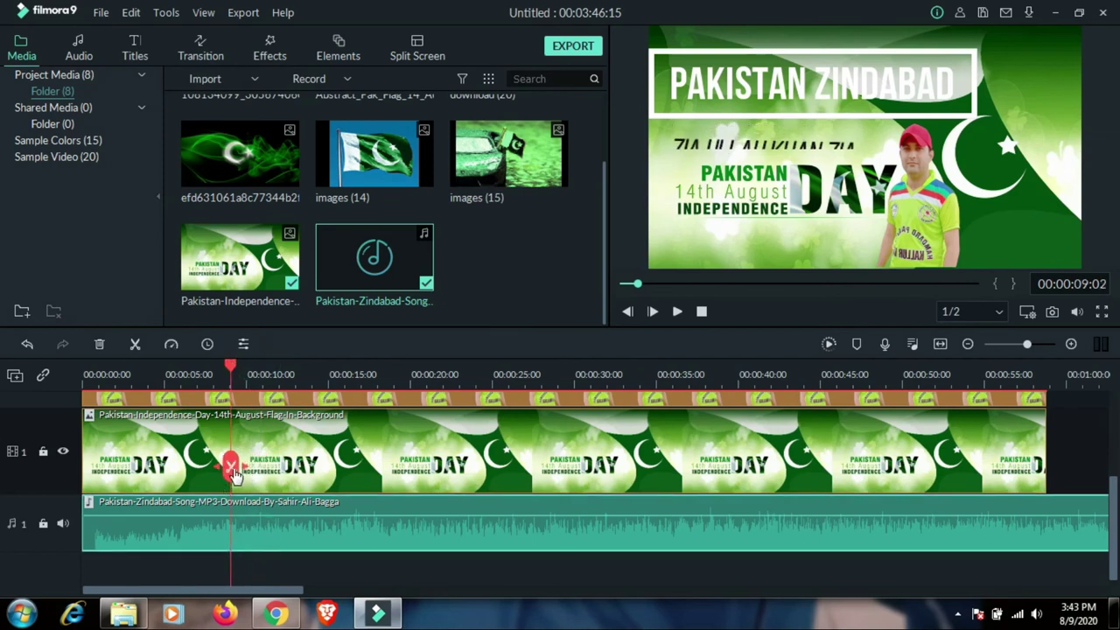
pyautogui.click(136, 346)
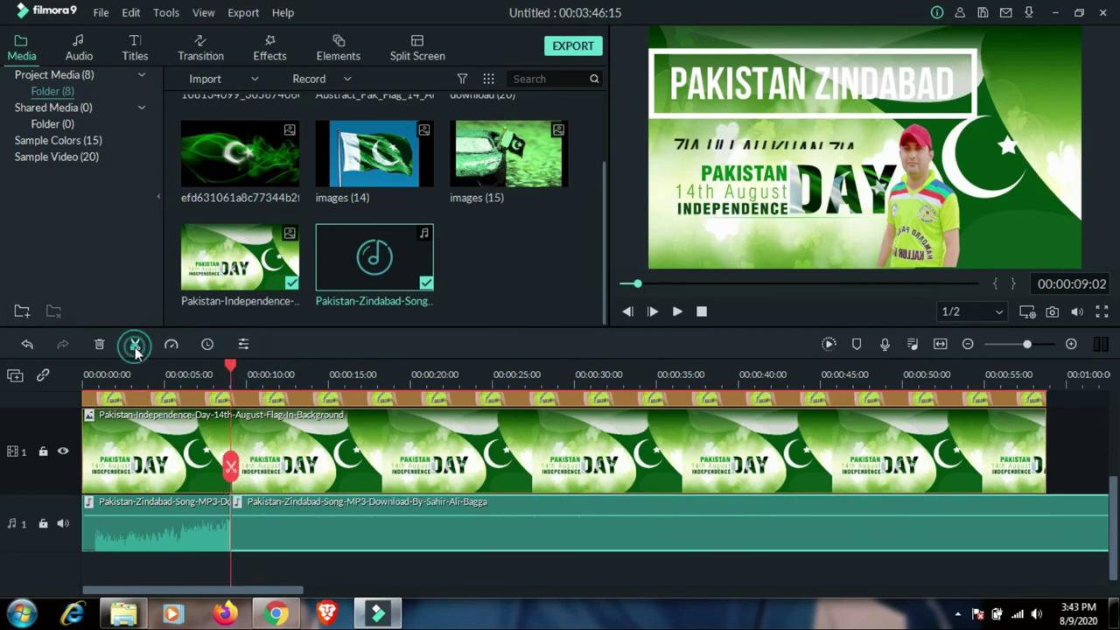
pyautogui.rightClick(172, 541)
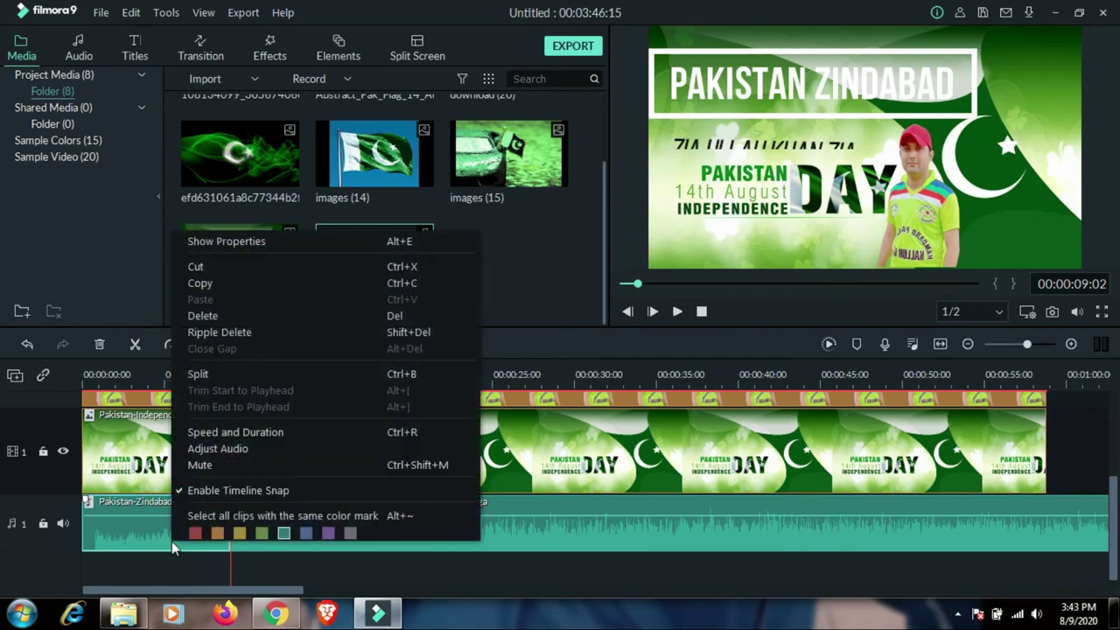
pyautogui.click(246, 316)
pyautogui.click(679, 312)
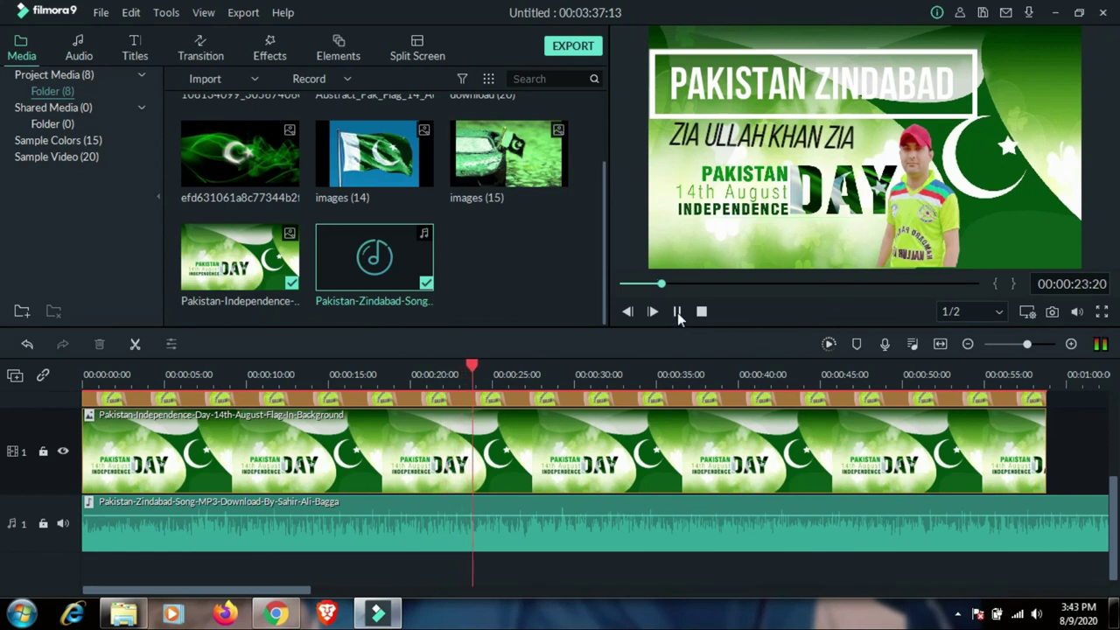
# Step: Stop playback and open the MP4 export settings (1920x1080, 25 fps)
pyautogui.click(678, 312)
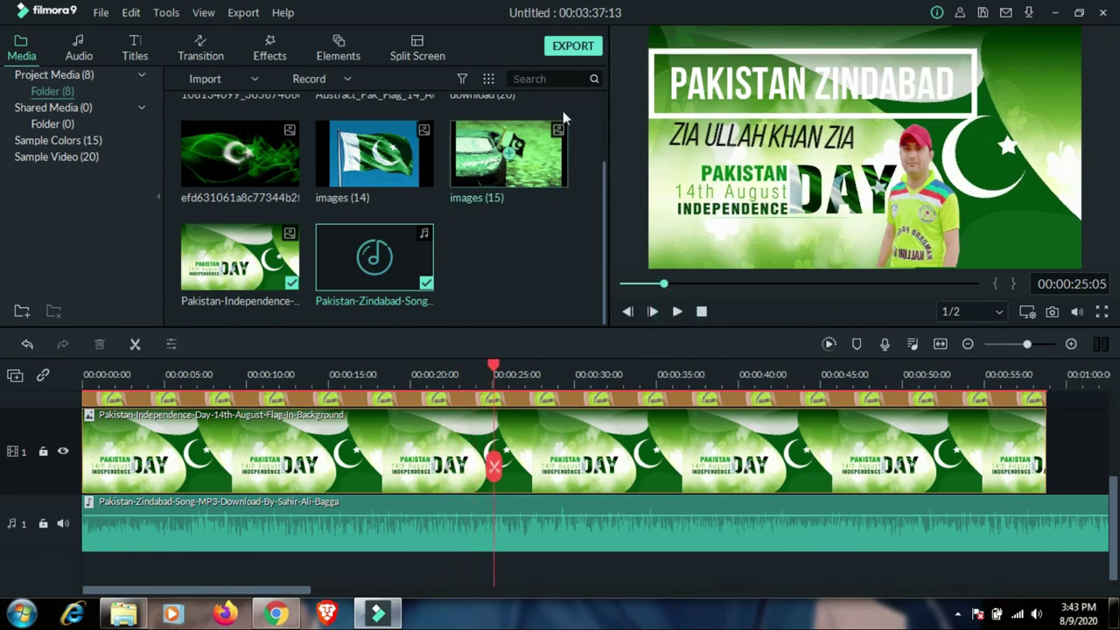
pyautogui.click(582, 48)
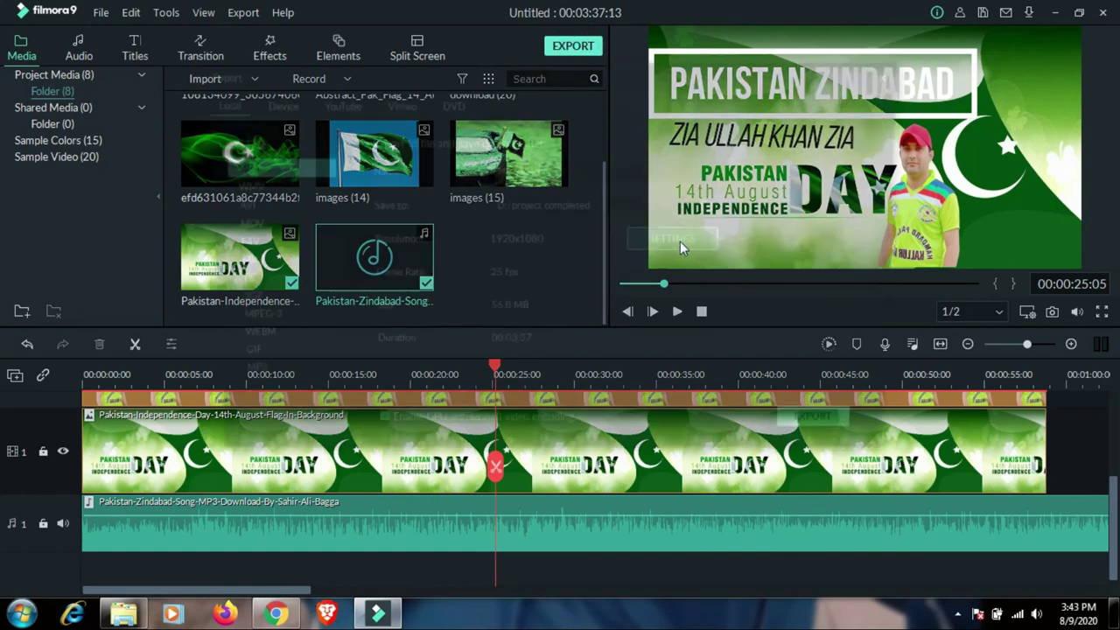